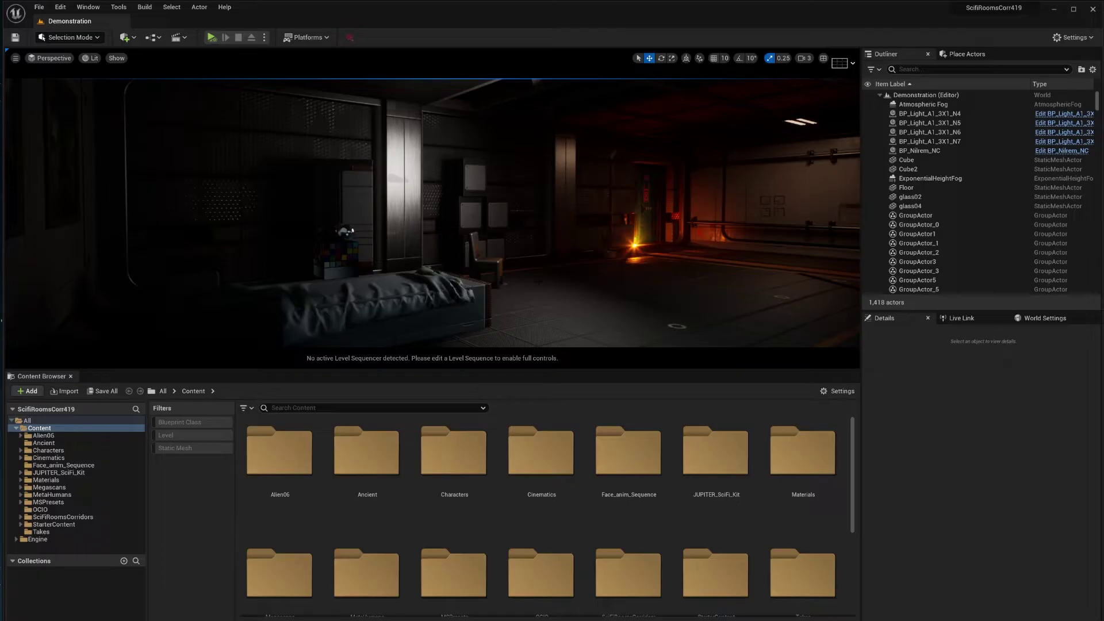
# Place a point light on the wall side of the alien figure in the dark corridor.
pyautogui.moveTo(537, 282); pyautogui.dragTo(585, 295, button='right')
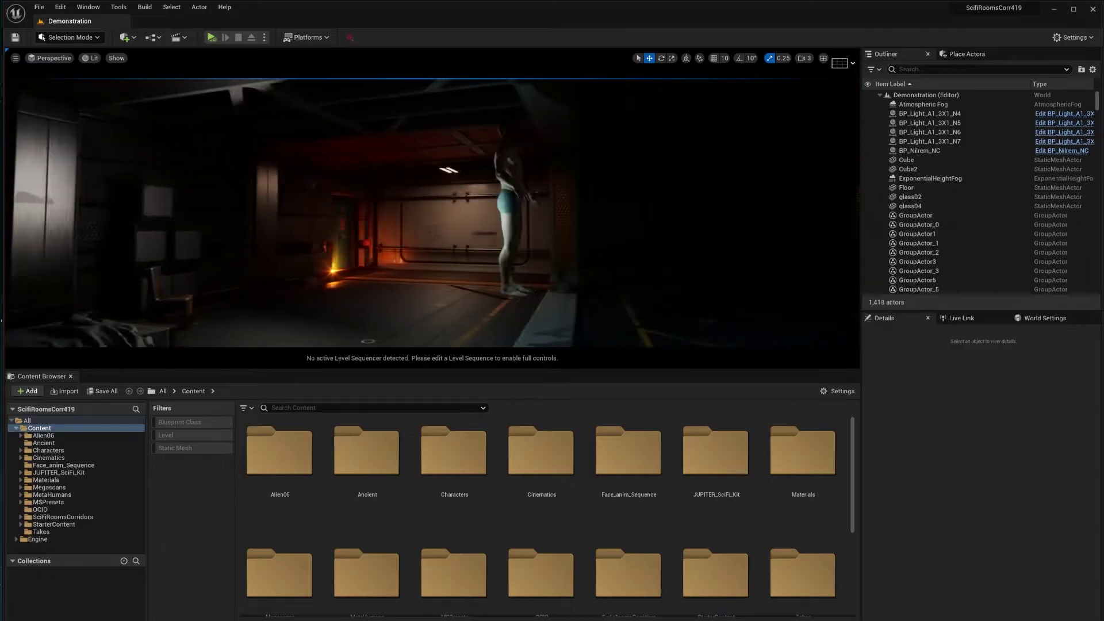
pyautogui.moveTo(626, 289); pyautogui.dragTo(644, 352, button='right')
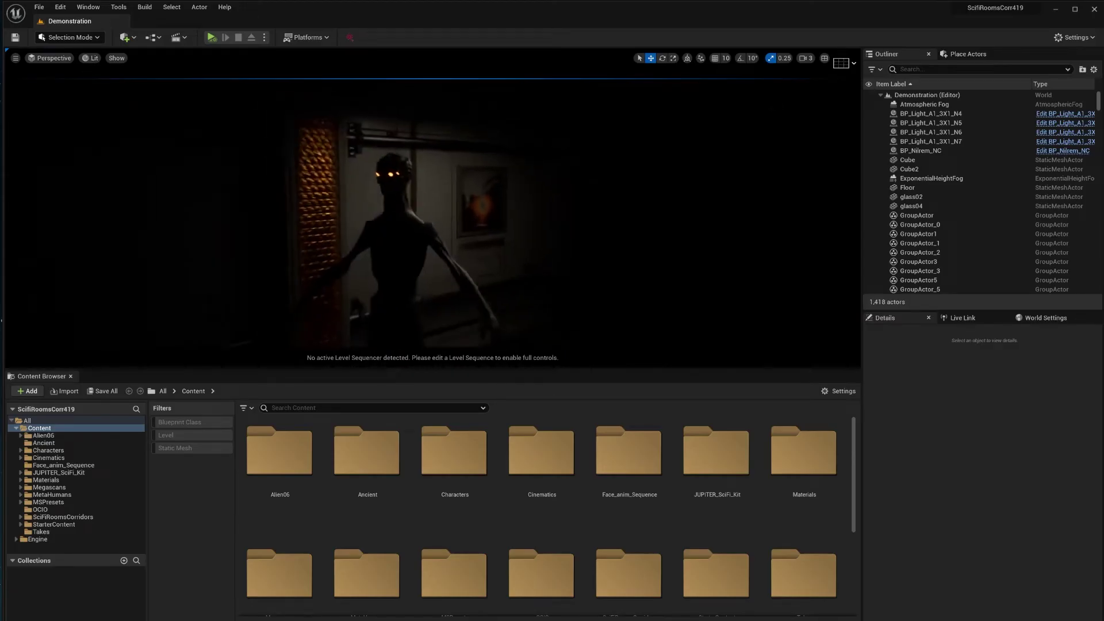
pyautogui.click(961, 55)
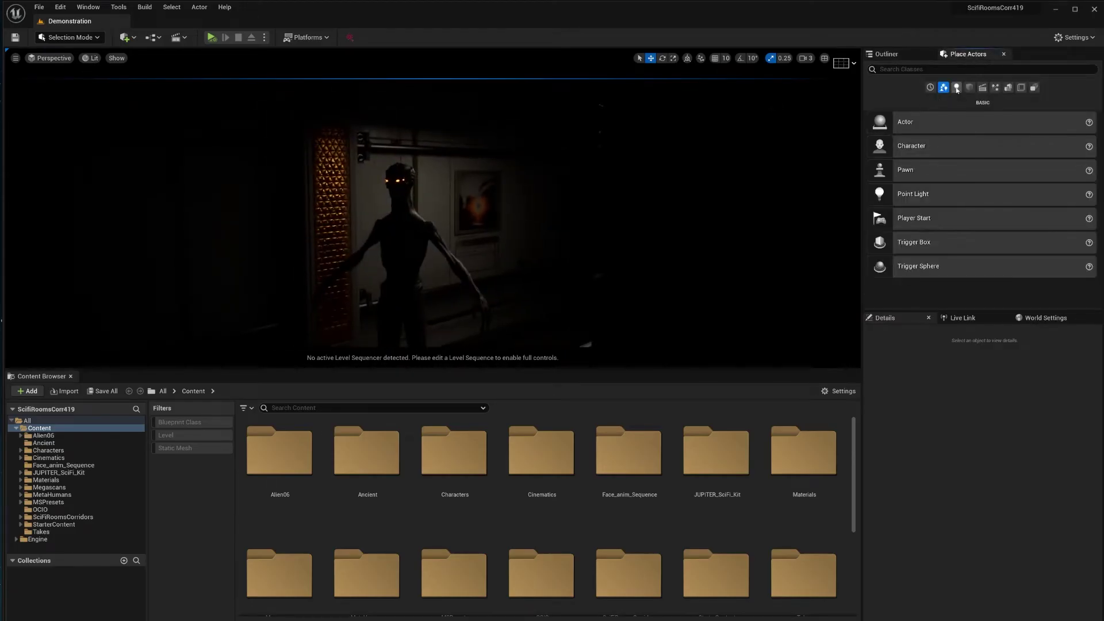
pyautogui.click(957, 88)
pyautogui.moveTo(885, 143); pyautogui.dragTo(302, 204)
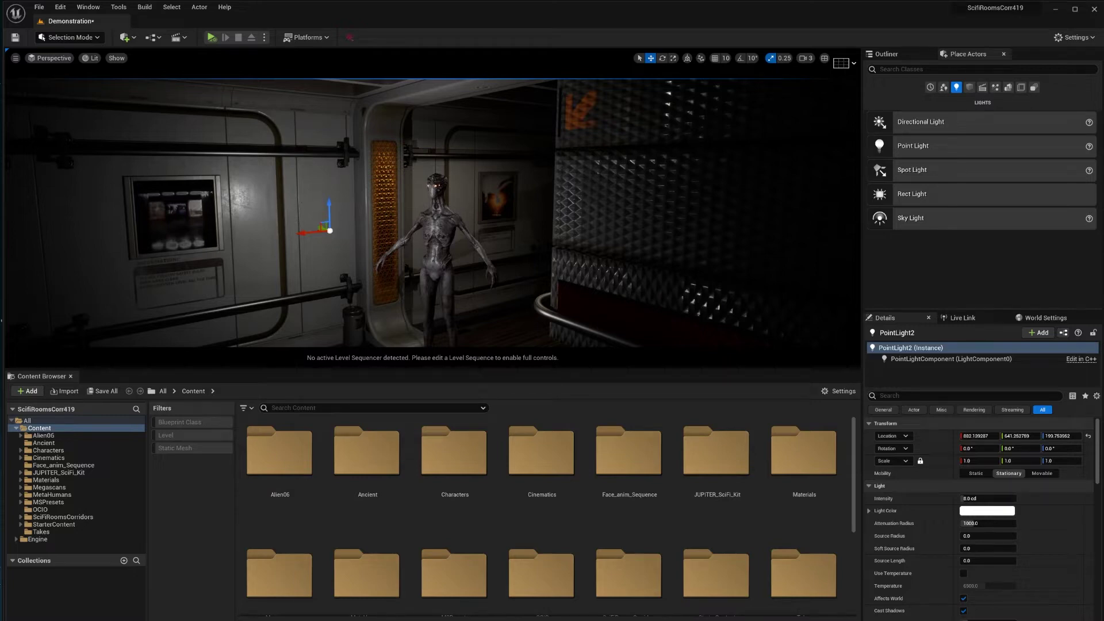
pyautogui.press('w')
pyautogui.moveTo(301, 204); pyautogui.dragTo(248, 193, button='right')
pyautogui.press('s')
pyautogui.press('d')
pyautogui.press('s')
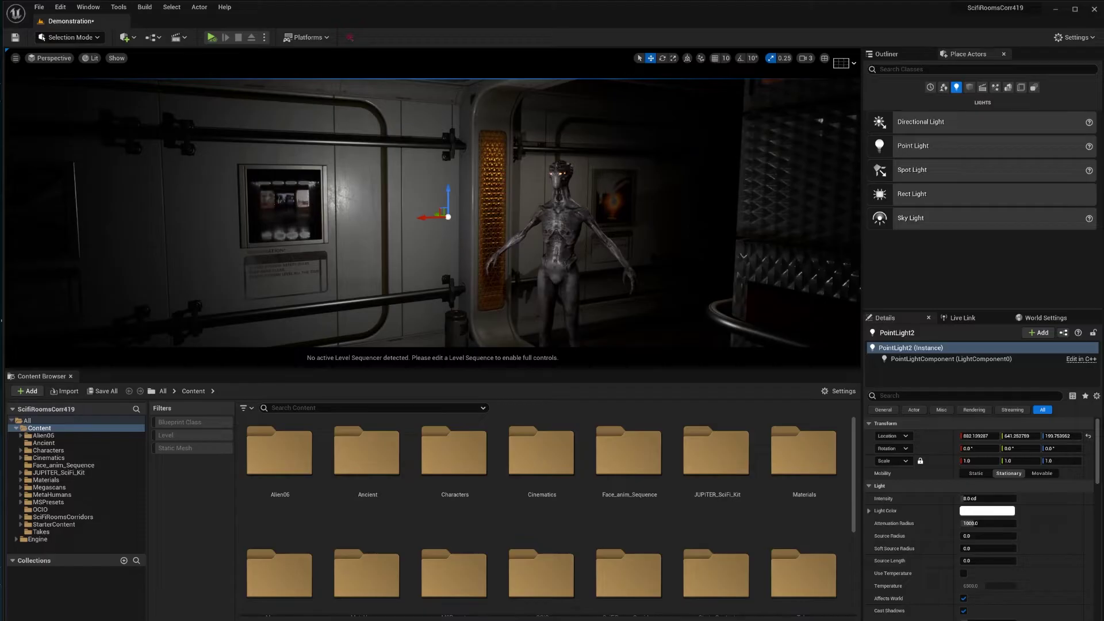
# Turn off Game View and delete the point light placed beside the alien.
pyautogui.moveTo(440, 212); pyautogui.dragTo(446, 215, button='right')
pyautogui.press('g')
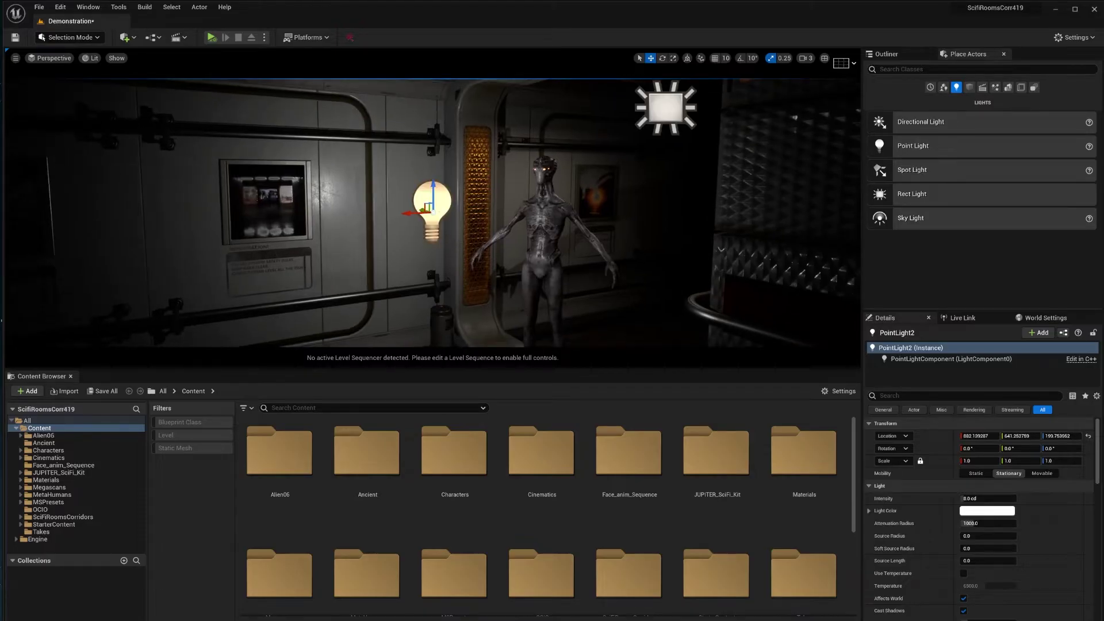
pyautogui.press('Delete')
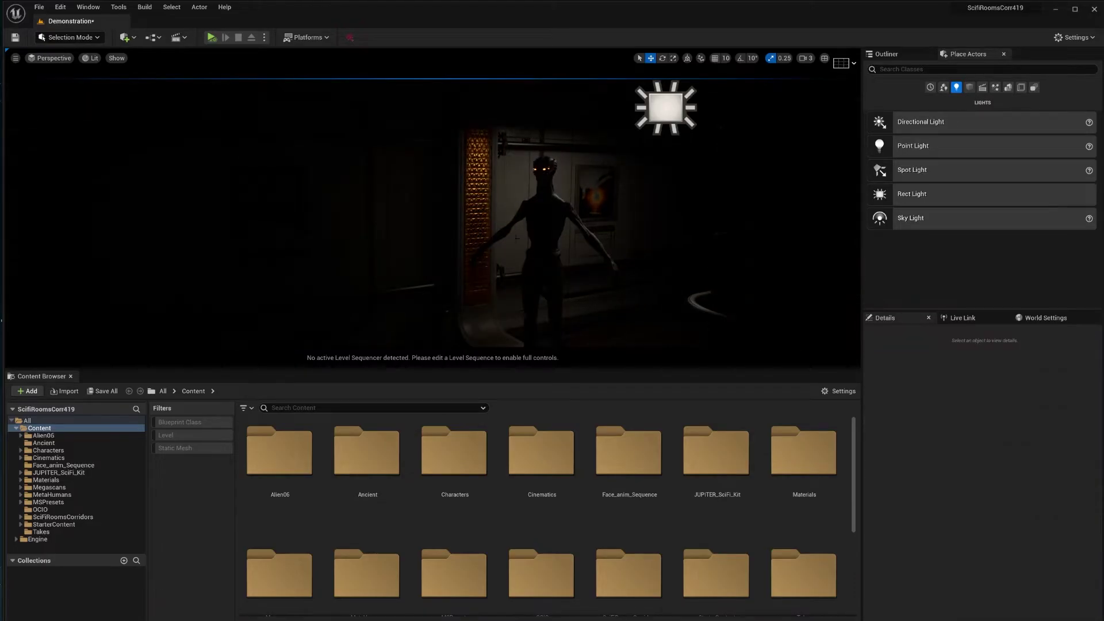
# Open the Intro_start level sequence in Sequencer.
pyautogui.moveTo(519, 236); pyautogui.dragTo(282, 230, button='right')
pyautogui.moveTo(483, 236); pyautogui.dragTo(539, 223, button='right')
pyautogui.moveTo(605, 244); pyautogui.dragTo(805, 242, button='right')
pyautogui.moveTo(486, 306); pyautogui.dragTo(489, 328, button='right')
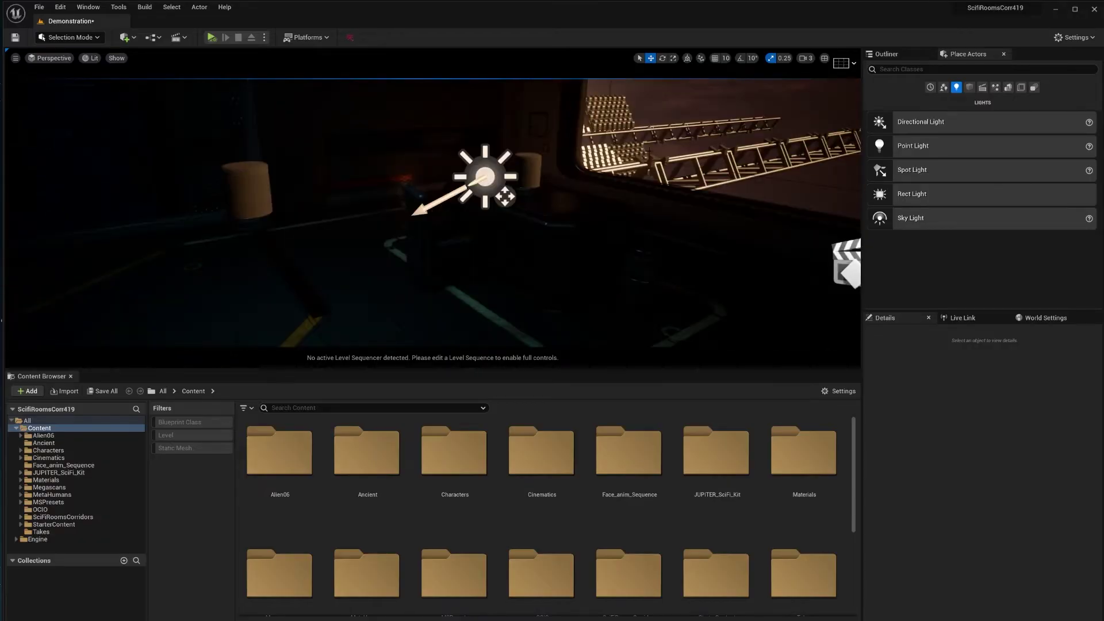
pyautogui.moveTo(592, 166); pyautogui.dragTo(828, 169, button='right')
pyautogui.moveTo(546, 316); pyautogui.dragTo(569, 320, button='right')
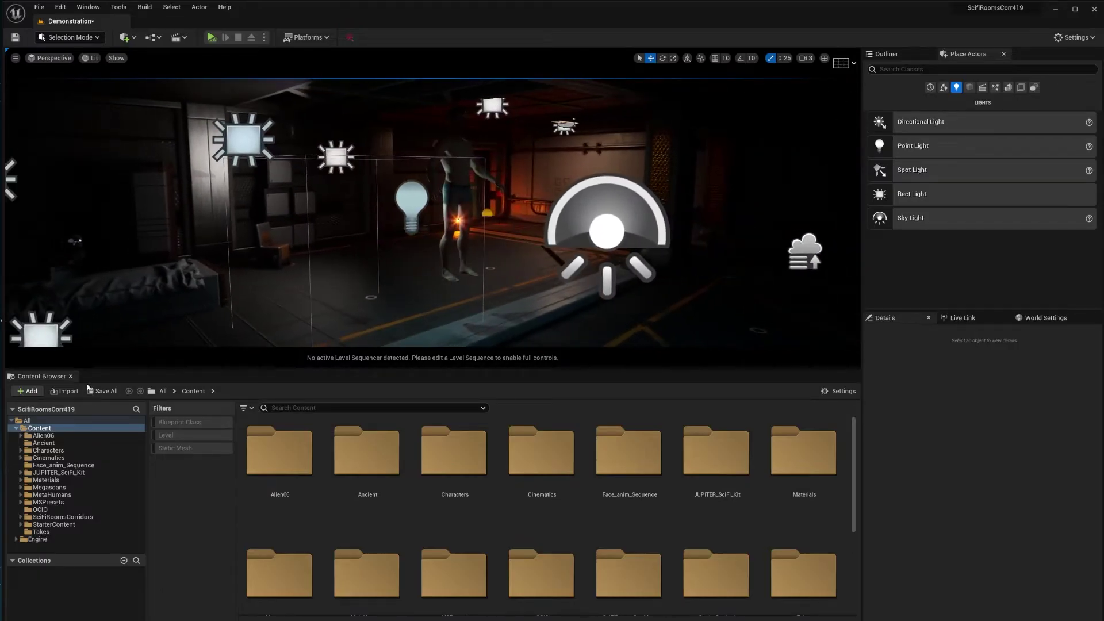
pyautogui.click(179, 38)
pyautogui.click(207, 122)
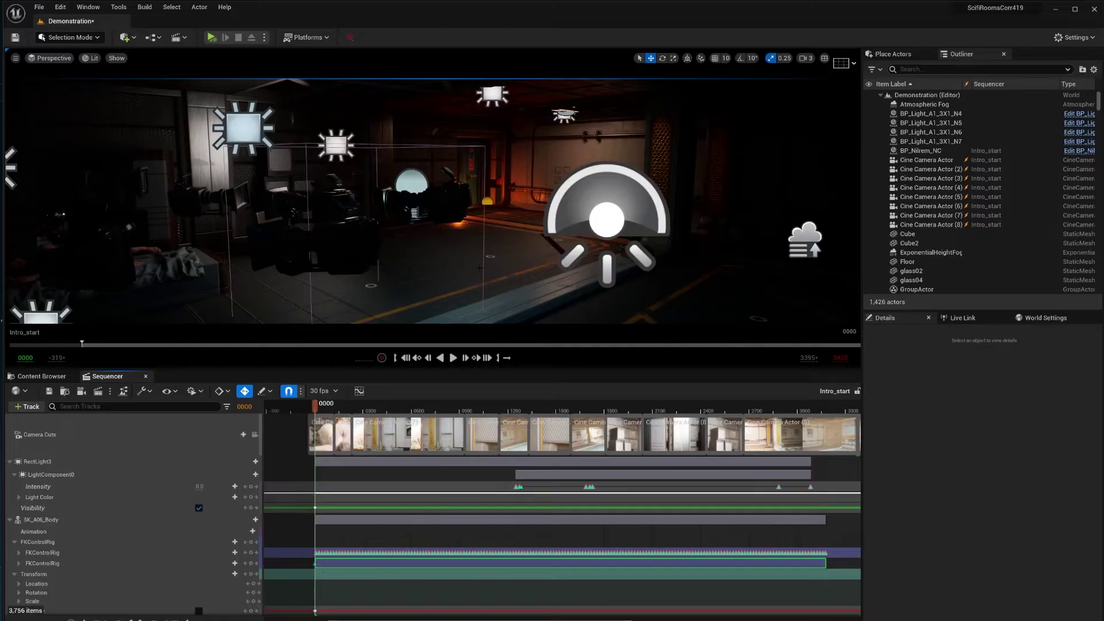
# Lock the viewport to the sequence's camera cuts and enable Game View.
pyautogui.moveTo(480, 267); pyautogui.dragTo(273, 281, button='right')
pyautogui.press('w')
pyautogui.press('s')
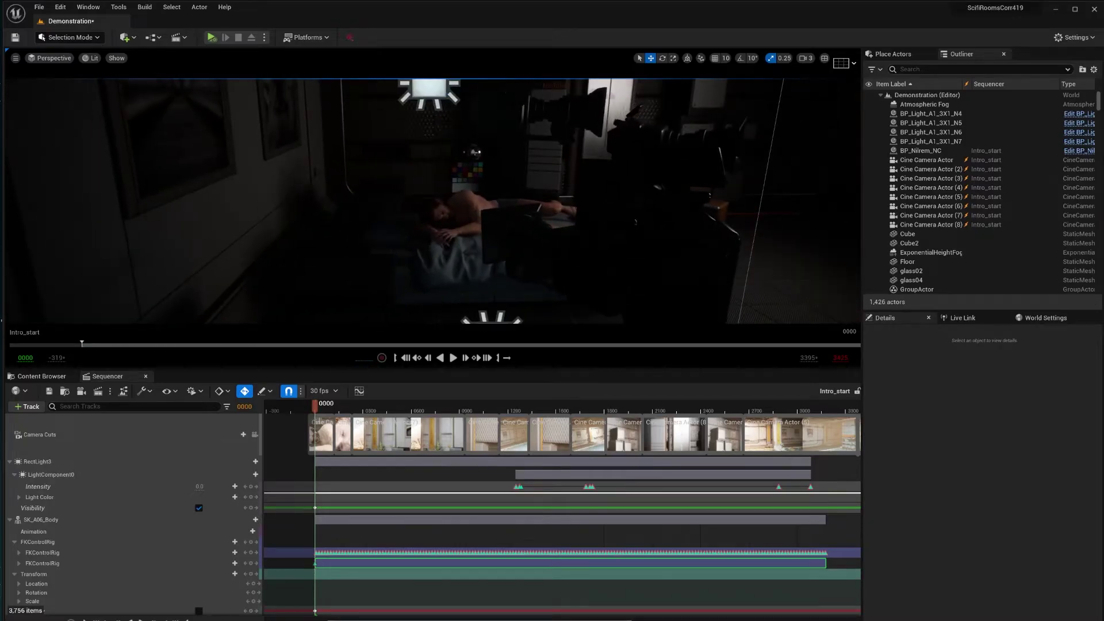
pyautogui.moveTo(425, 236); pyautogui.dragTo(448, 211, button='right')
pyautogui.press('s')
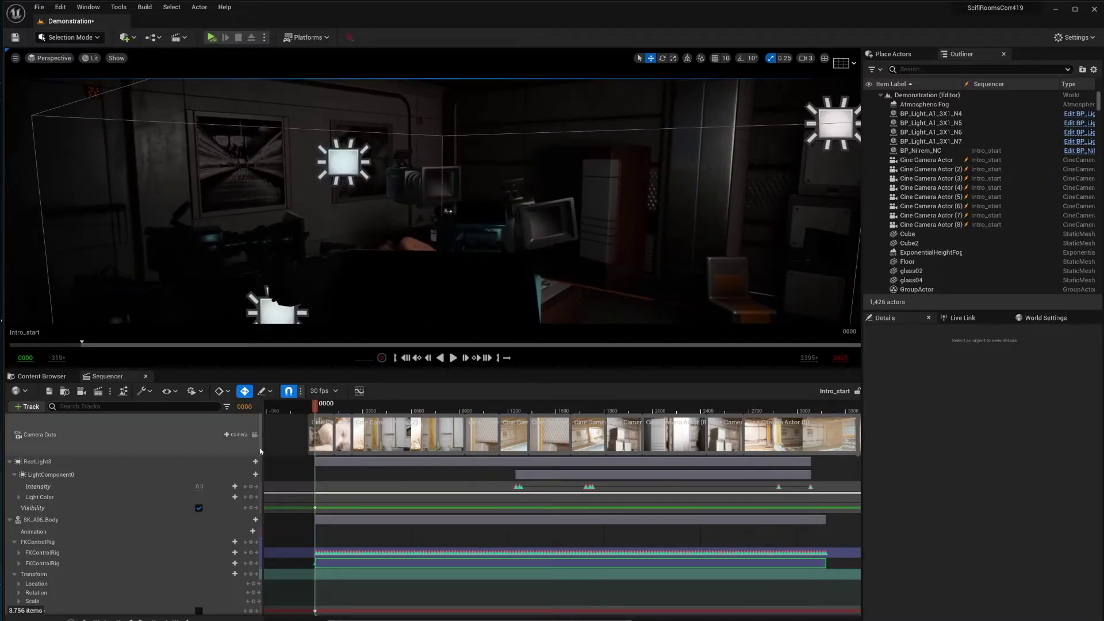
pyautogui.click(257, 437)
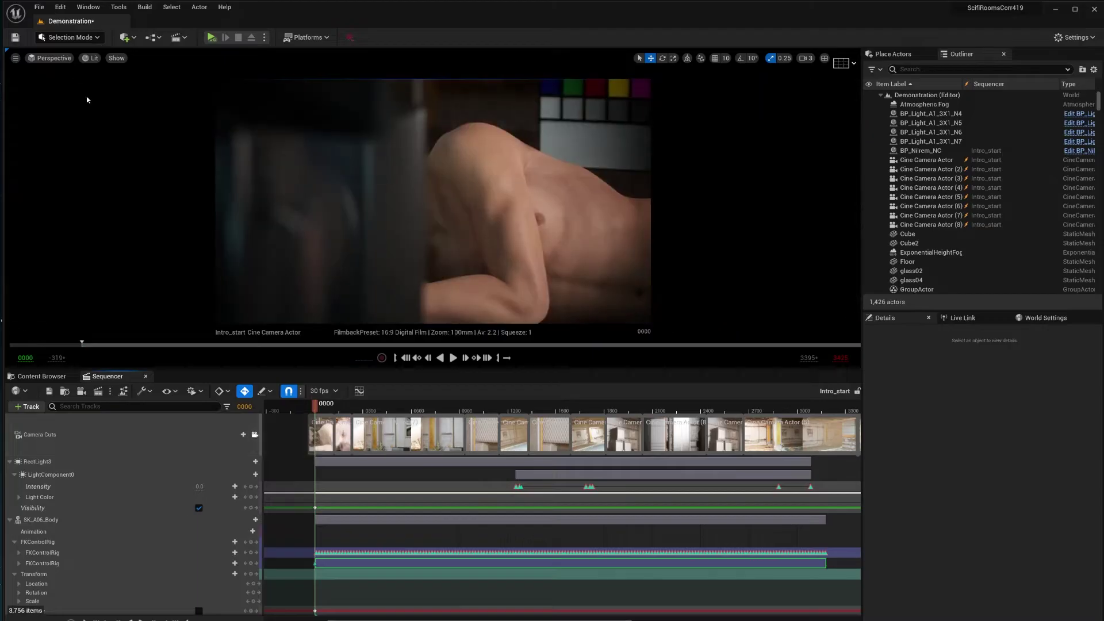
pyautogui.click(15, 59)
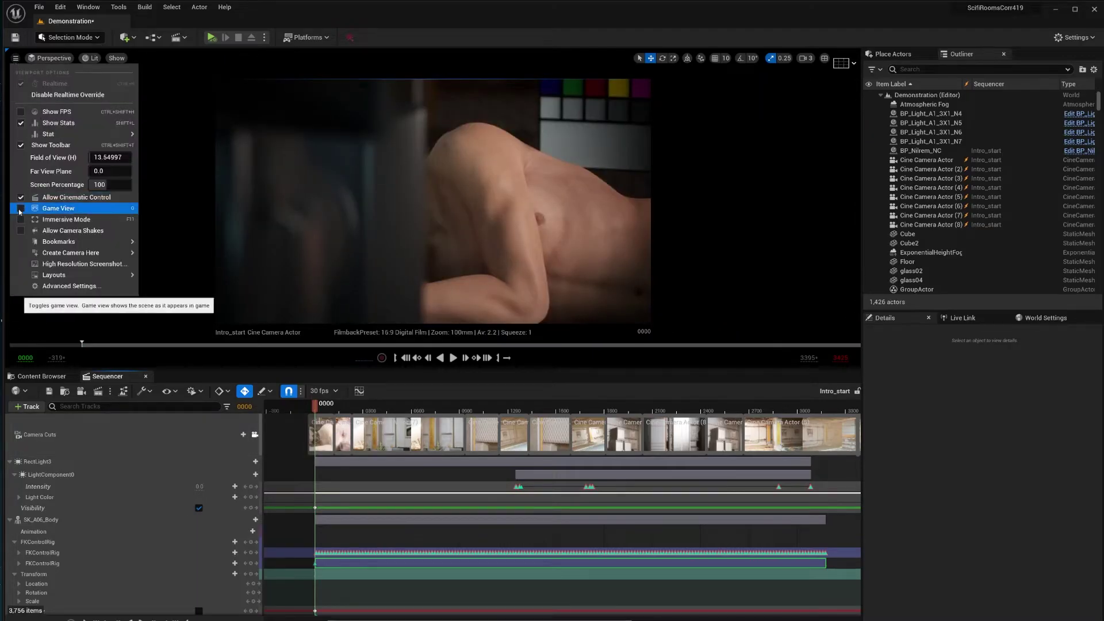
pyautogui.click(20, 209)
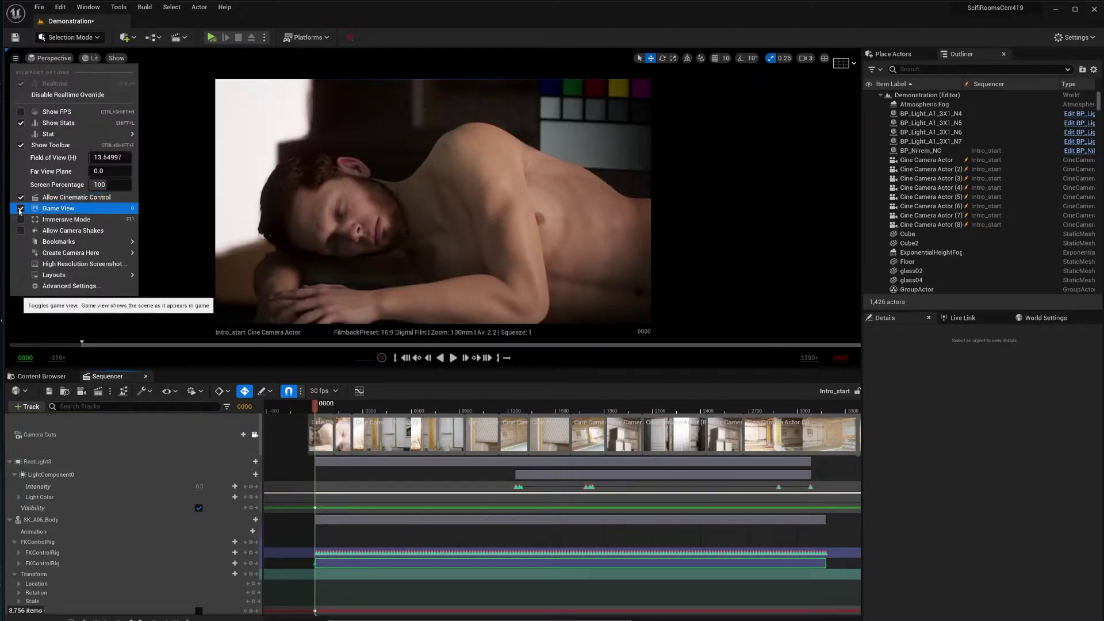
# Scrub through the opening shots of the sleeping man to frame 131.
pyautogui.click(334, 411)
pyautogui.moveTo(334, 410); pyautogui.dragTo(318, 409)
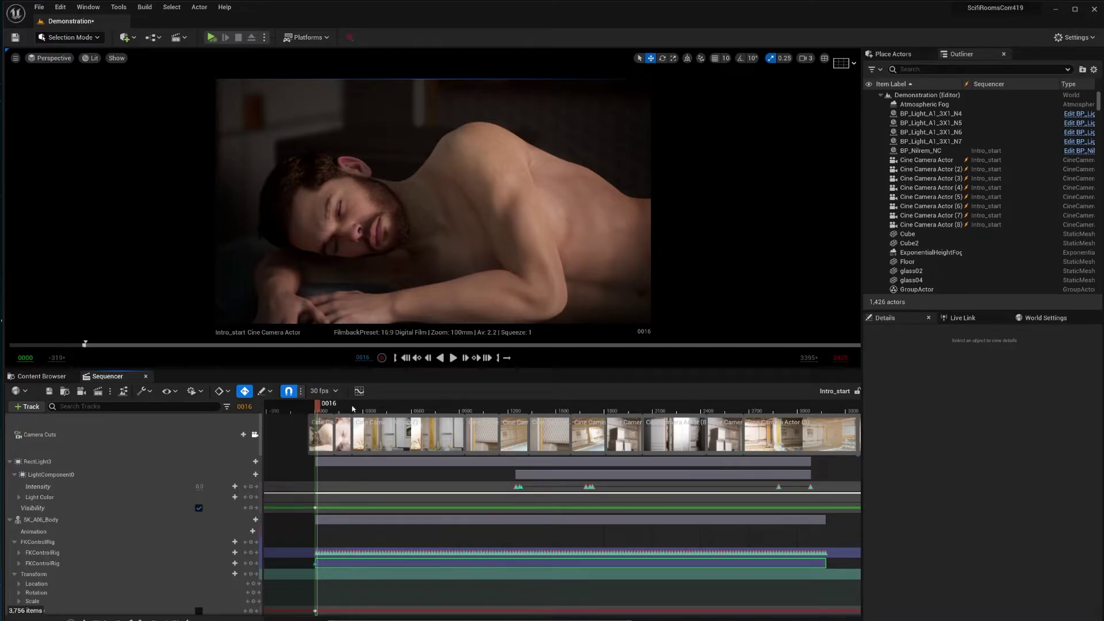
pyautogui.moveTo(318, 412); pyautogui.dragTo(337, 422)
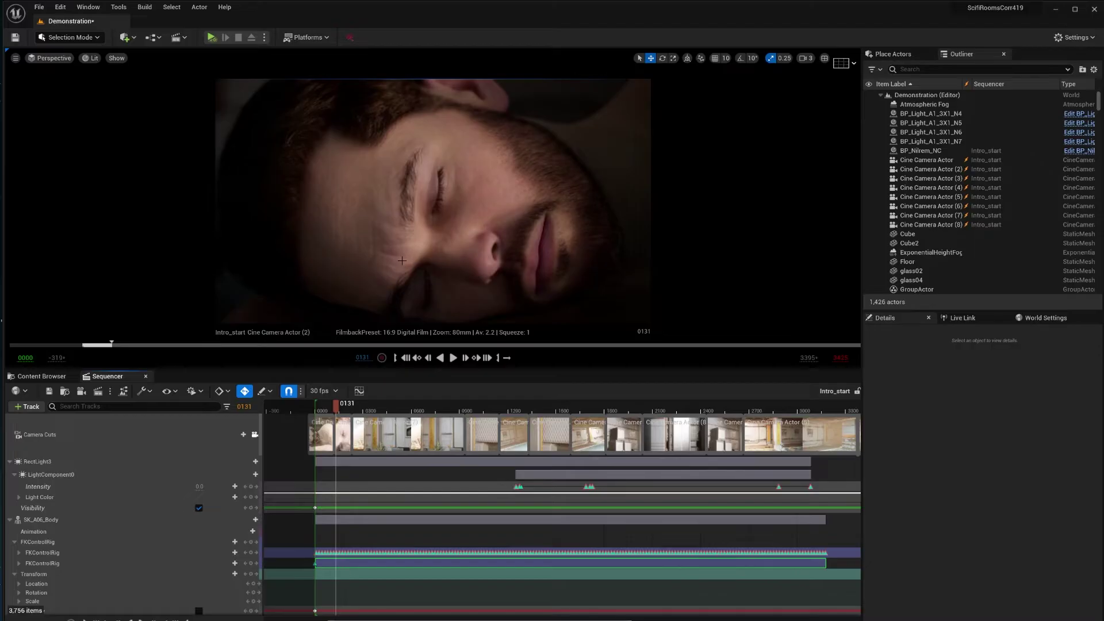
# Filter the Project Settings by "raytr" to review the ray tracing and ray traced shadow options, then close them.
pyautogui.click(1076, 37)
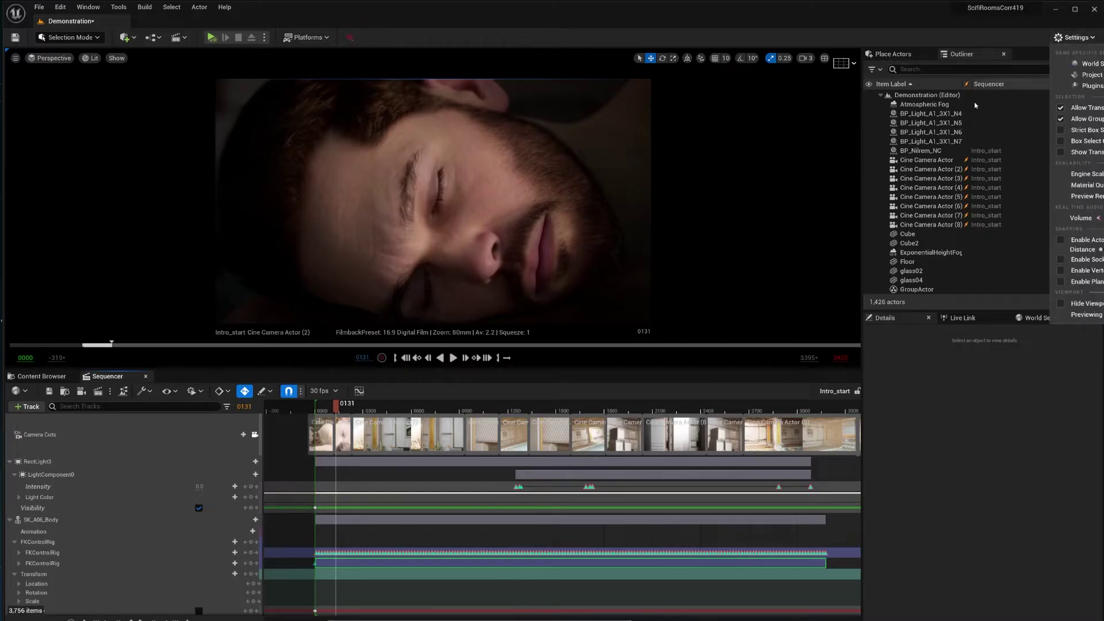
pyautogui.click(1076, 76)
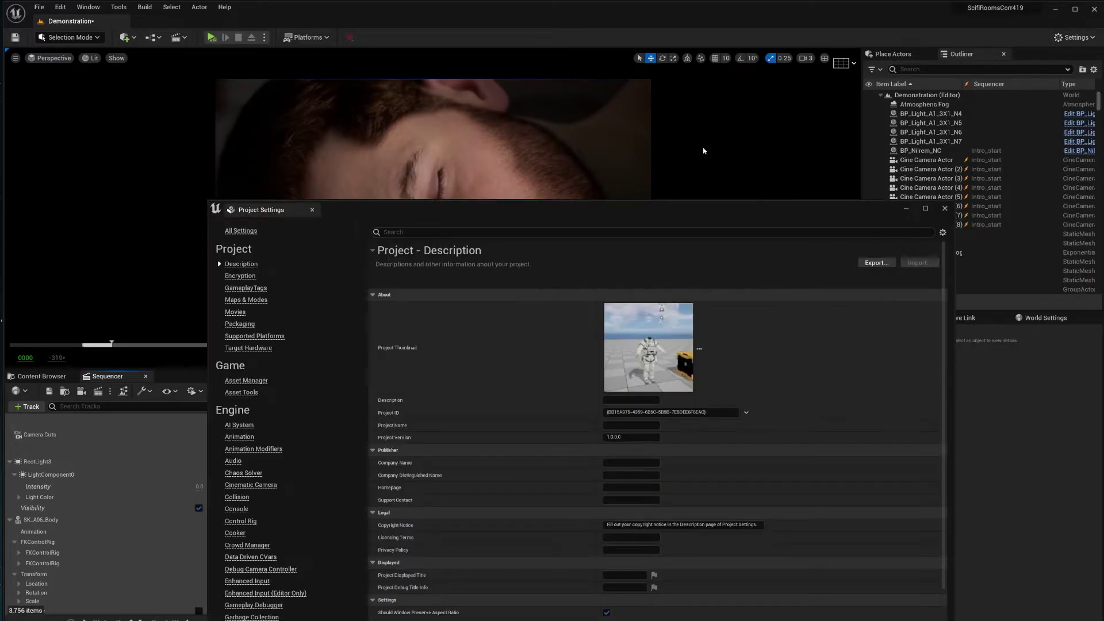
pyautogui.moveTo(641, 216); pyautogui.dragTo(770, 261)
pyautogui.moveTo(552, 265); pyautogui.dragTo(420, 153)
pyautogui.click(412, 175)
pyautogui.write('raytr')
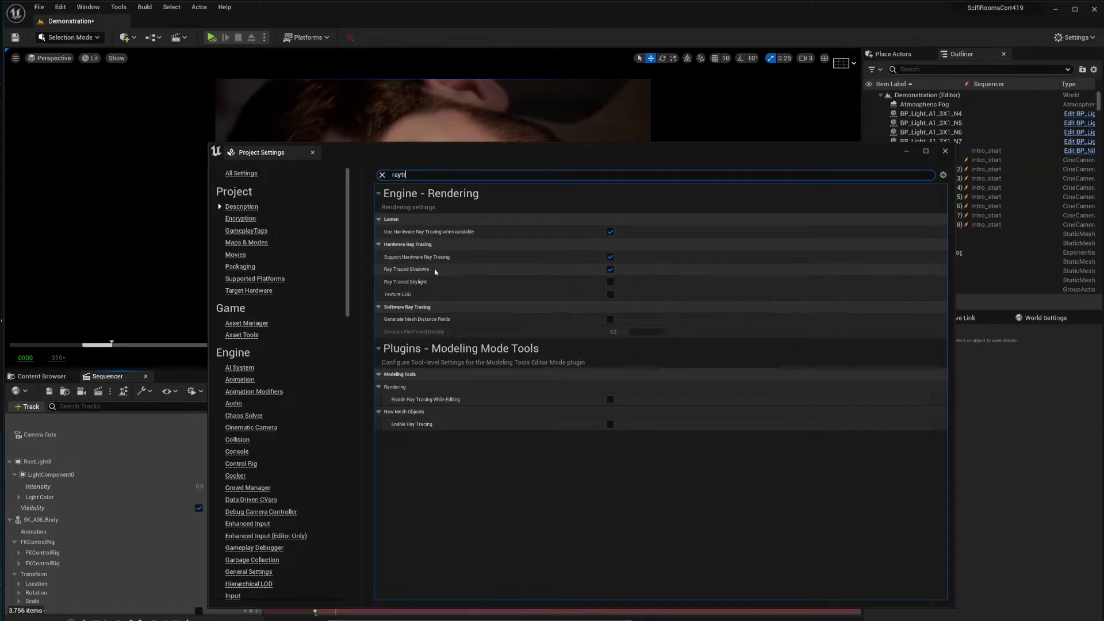
pyautogui.moveTo(428, 271)
pyautogui.click(945, 151)
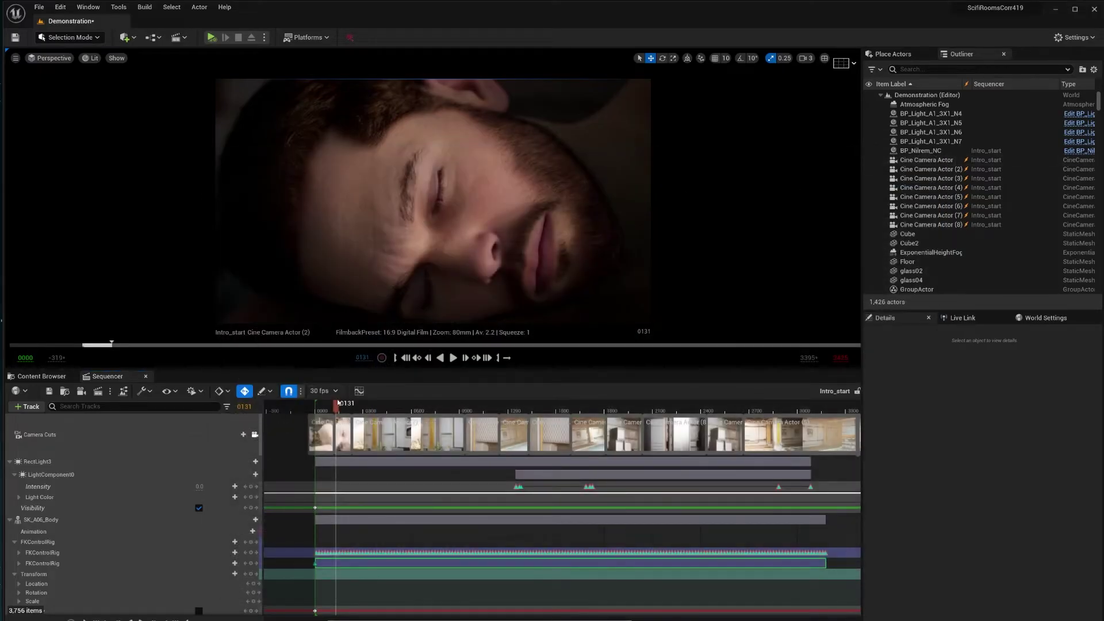
# Scrub the sequence forward to the close-up of the man's face at frame 987.
pyautogui.moveTo(337, 404); pyautogui.dragTo(386, 419)
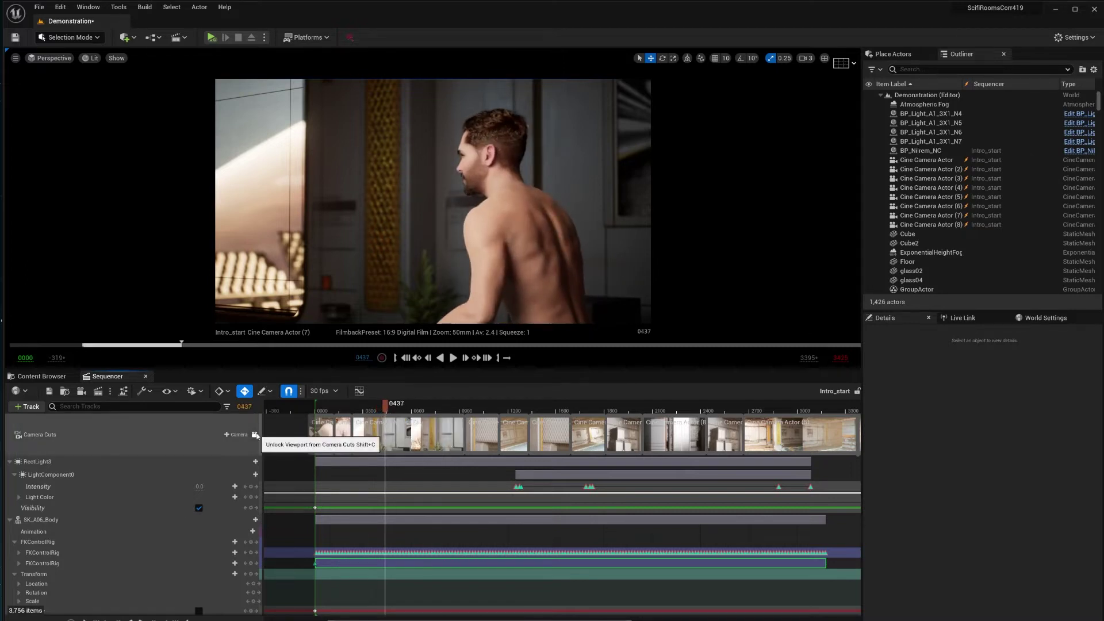
pyautogui.click(400, 414)
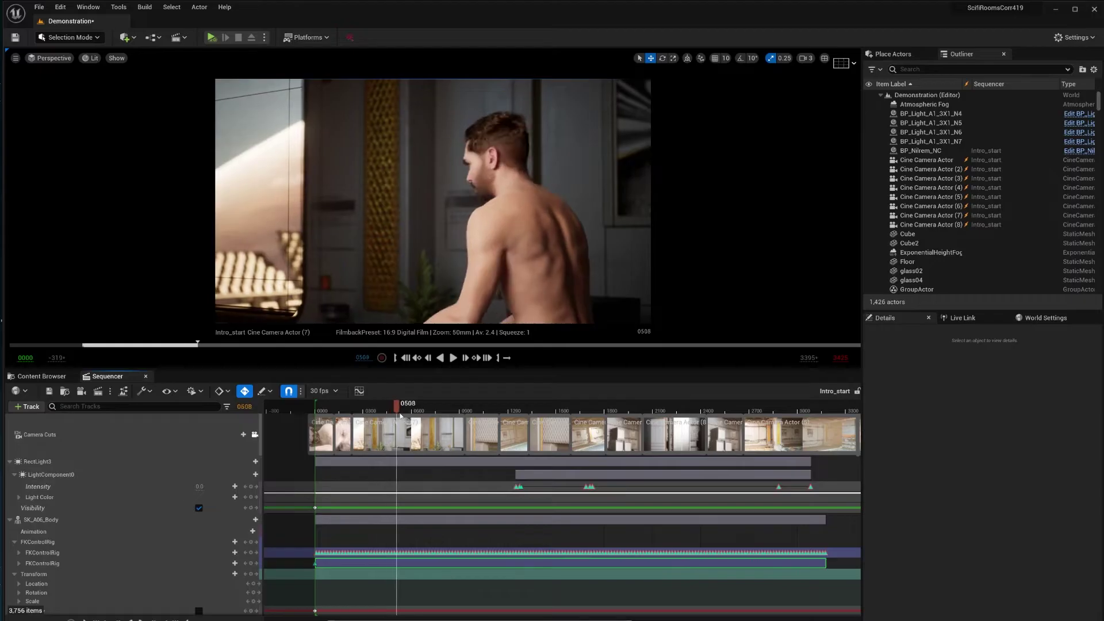
pyautogui.moveTo(400, 415); pyautogui.dragTo(476, 437)
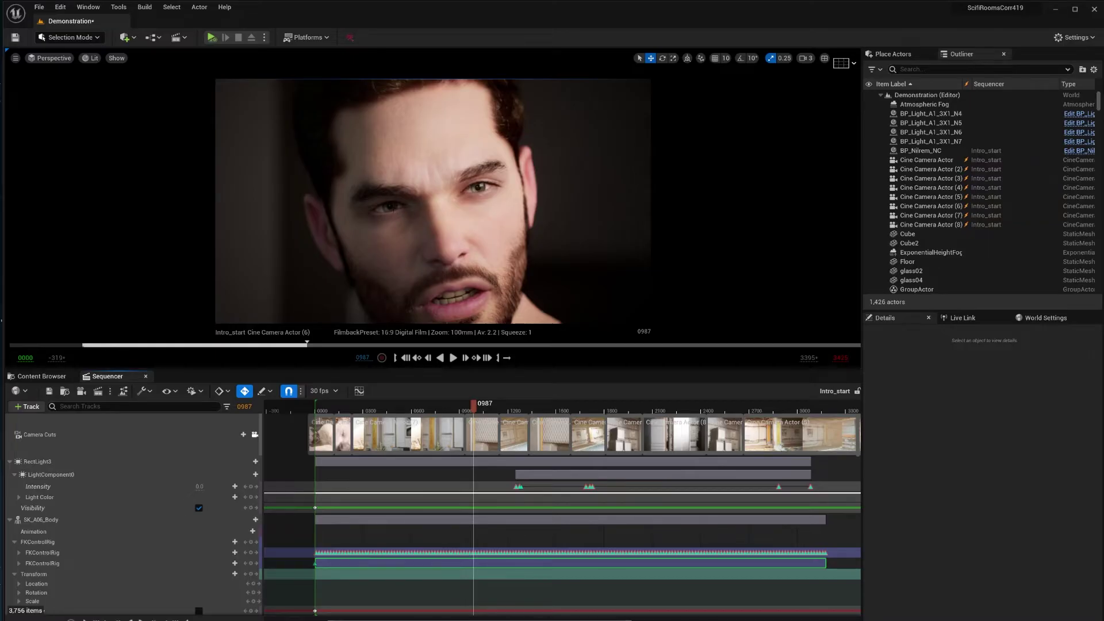
# Filter the level's actors in the Outliner by "light".
pyautogui.scroll(-6, 951, 253)
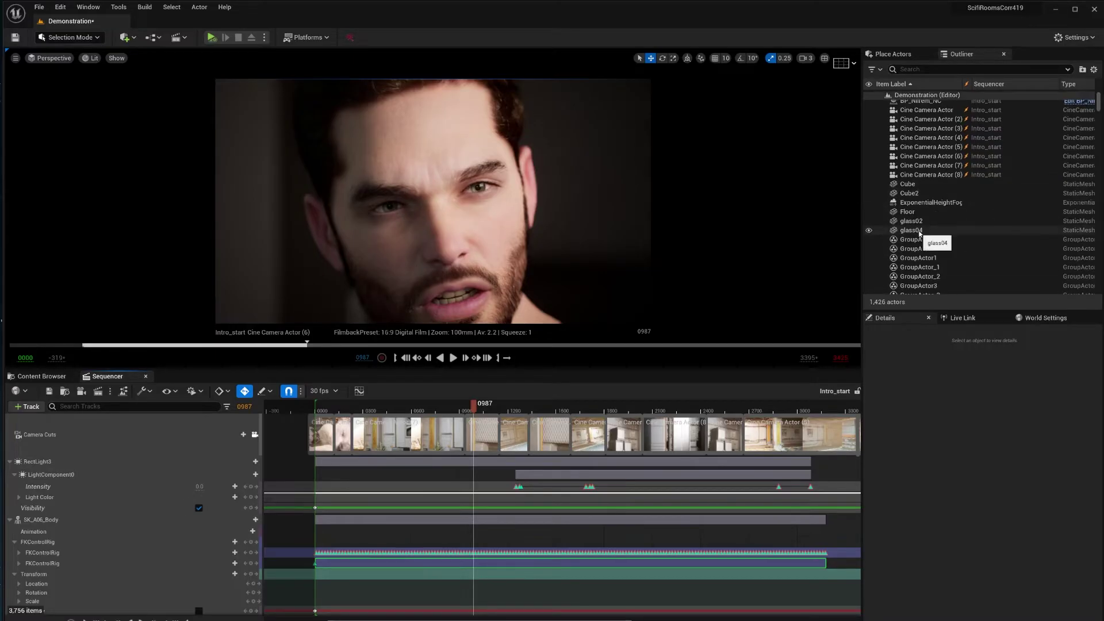
pyautogui.scroll(-5, 952, 263)
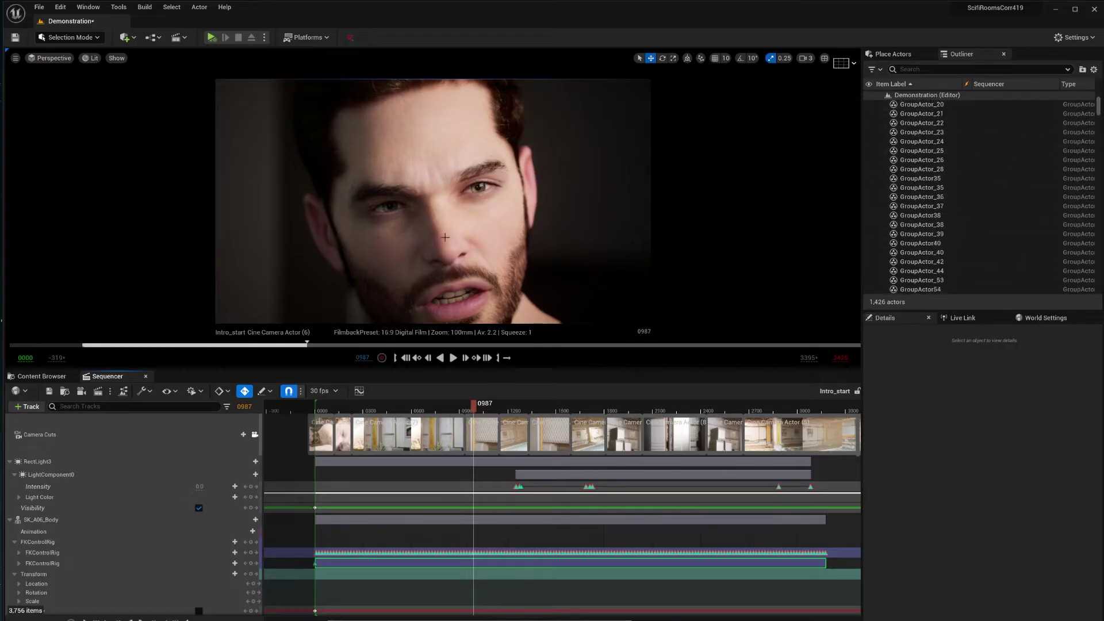
pyautogui.moveTo(1099, 106)
pyautogui.mouseDown()
pyautogui.moveTo(1099, 288)
pyautogui.moveTo(1089, 95)
pyautogui.mouseUp()
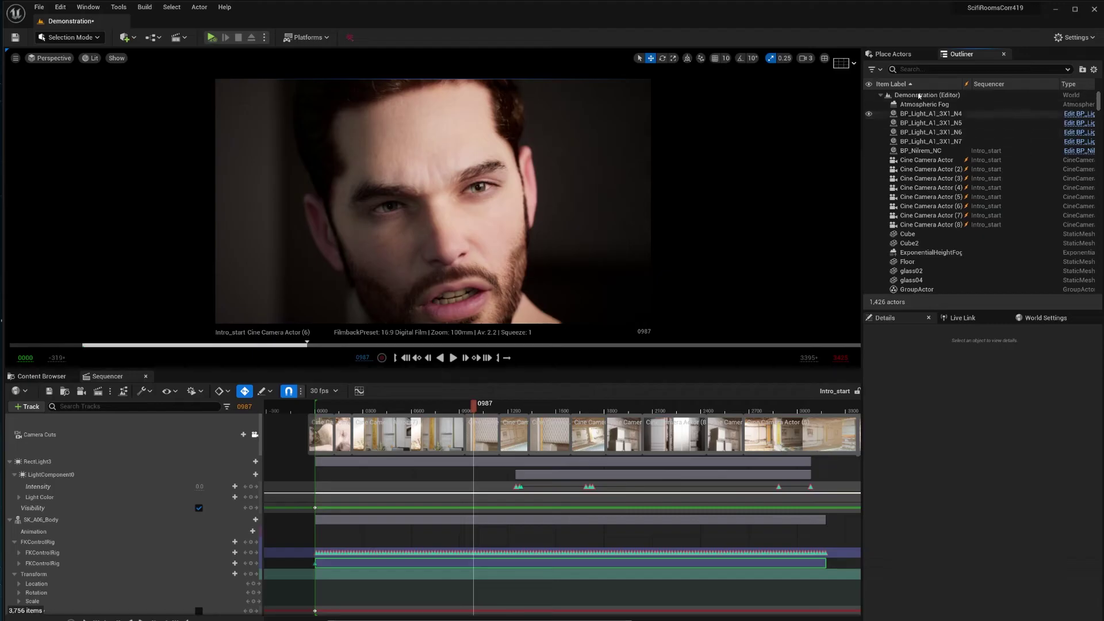
pyautogui.click(943, 69)
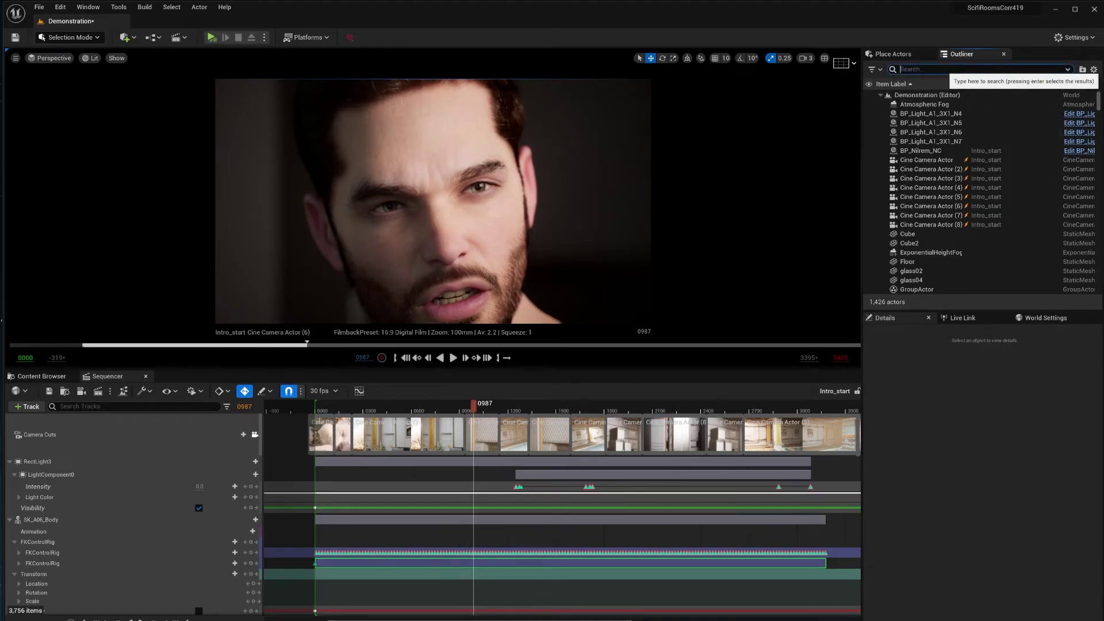
pyautogui.write('light')
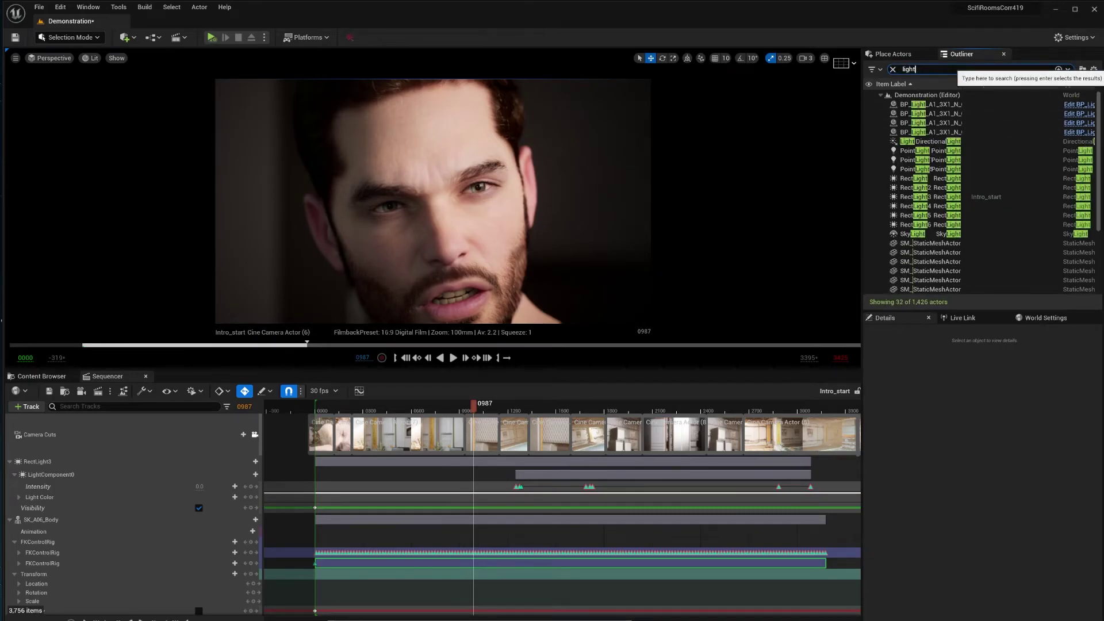
# Toggle the first point light's visibility off and on repeatedly to compare its effect on the man's face.
pyautogui.click(869, 152)
pyautogui.click(869, 151)
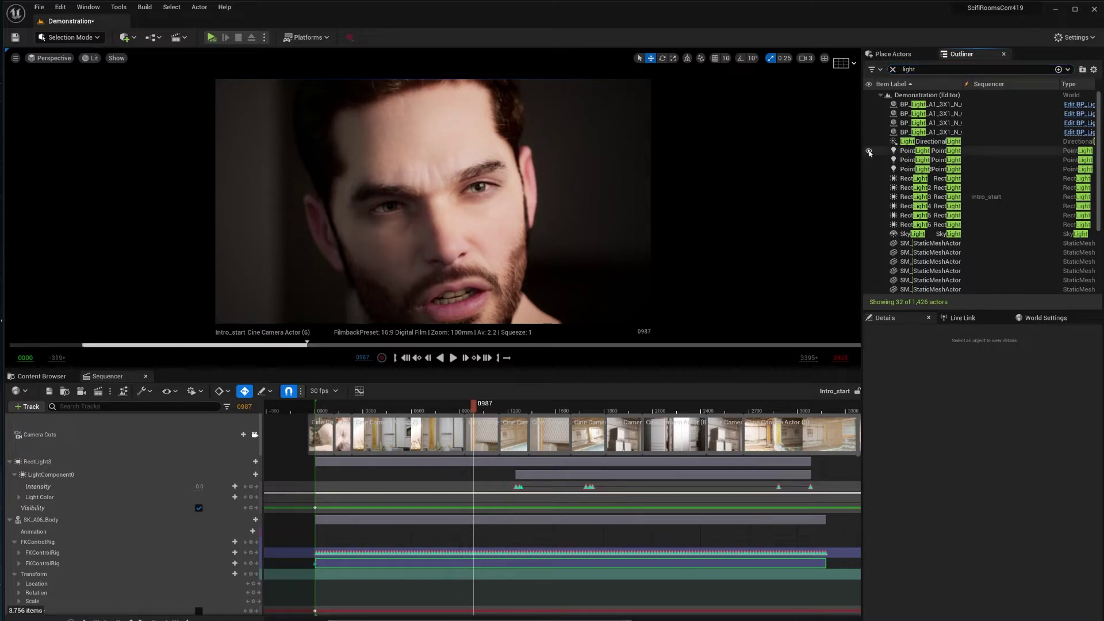
pyautogui.click(869, 151)
pyautogui.click(869, 151)
pyautogui.click(869, 151)
pyautogui.click(869, 151)
pyautogui.click(869, 151)
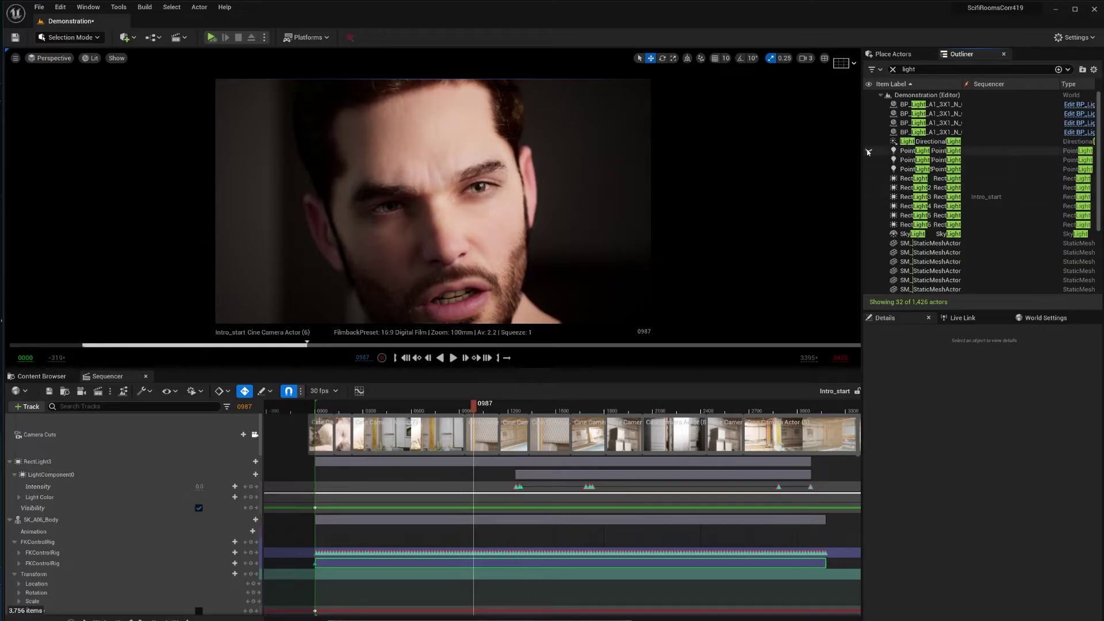
pyautogui.click(869, 151)
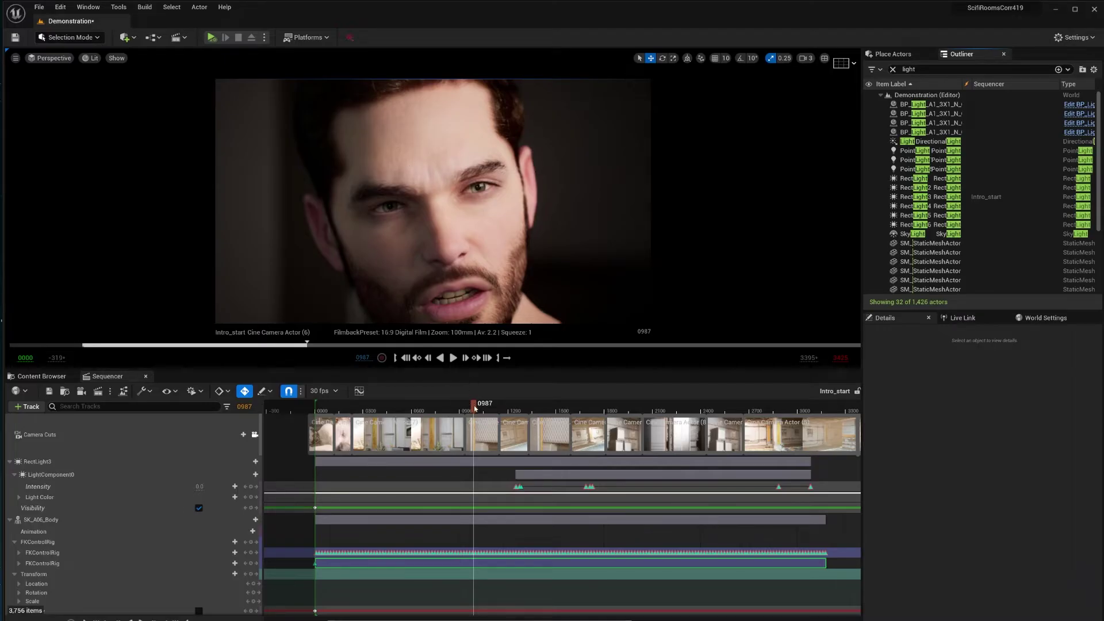
# Scrub back and forth through the face close-up, stopping at frame 1044, to examine its lighting.
pyautogui.moveTo(475, 406)
pyautogui.mouseDown()
pyautogui.moveTo(465, 409)
pyautogui.moveTo(488, 422)
pyautogui.mouseUp()
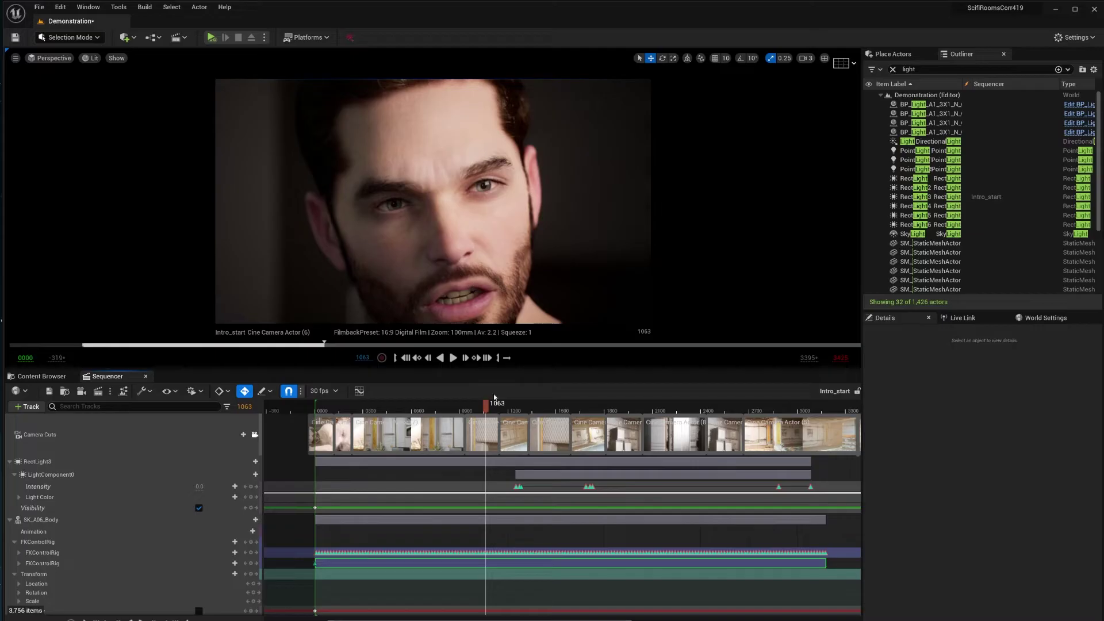
pyautogui.moveTo(485, 408); pyautogui.dragTo(480, 419)
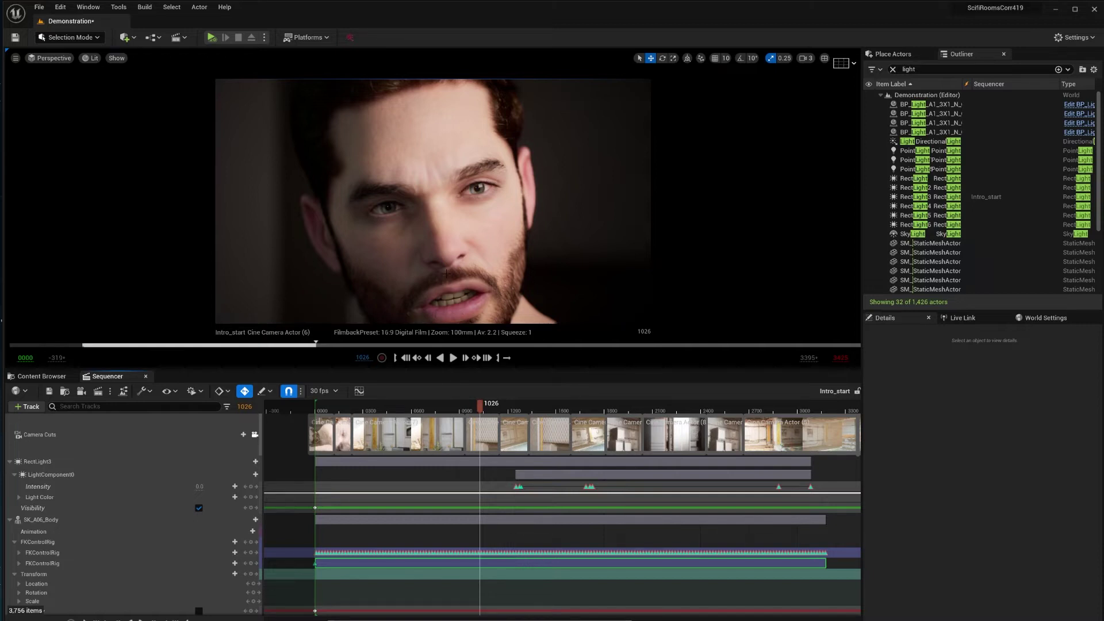
pyautogui.moveTo(480, 409); pyautogui.dragTo(483, 411)
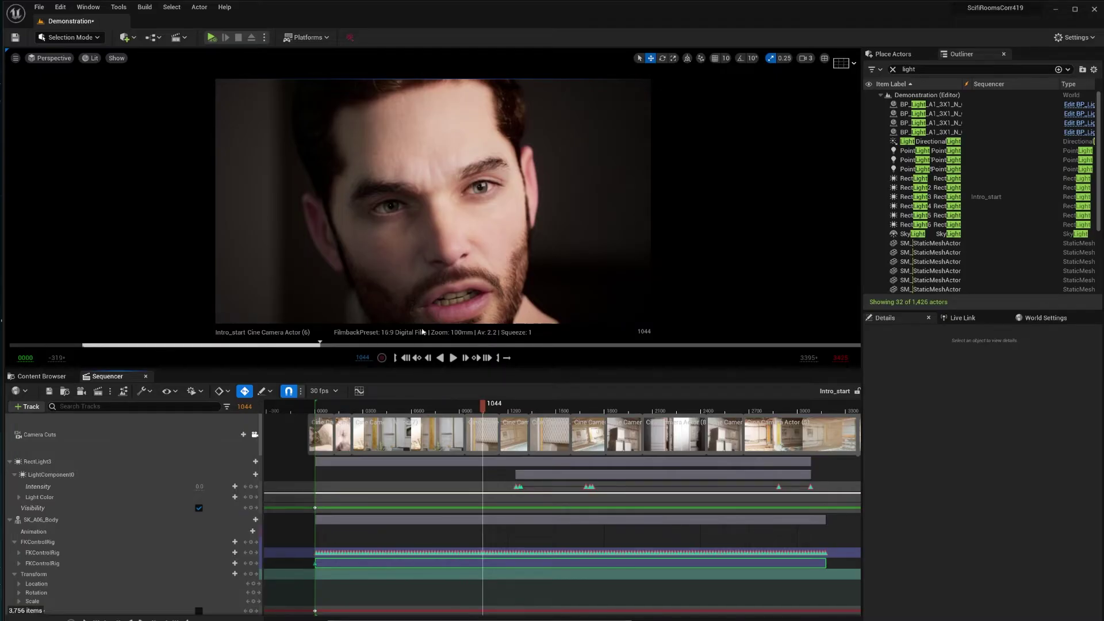
# Unlock the viewport from the camera cuts at frame 1228 and examine the dark corridor up to frame 1283.
pyautogui.moveTo(486, 406); pyautogui.dragTo(513, 406)
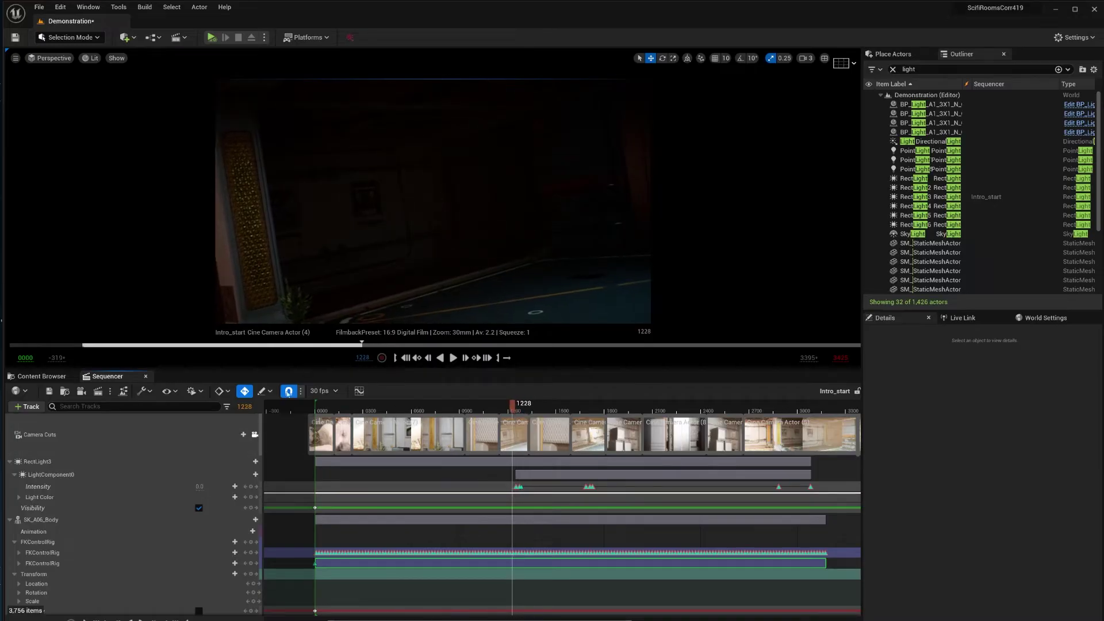
pyautogui.click(255, 434)
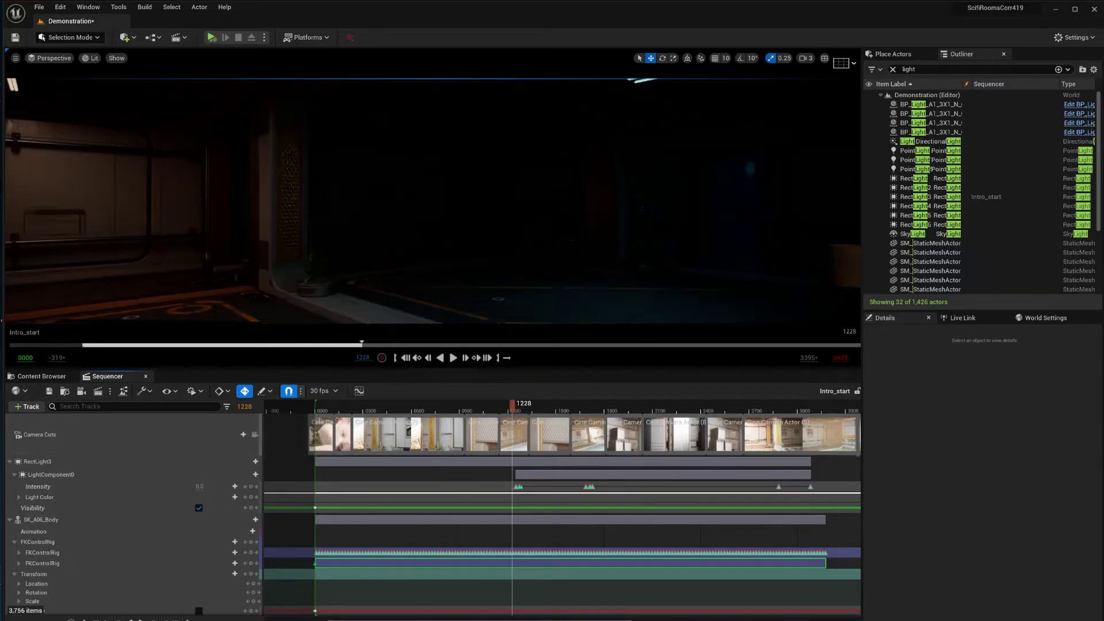
pyautogui.moveTo(433, 202); pyautogui.dragTo(451, 173, button='right')
pyautogui.click(451, 120)
pyautogui.press('g')
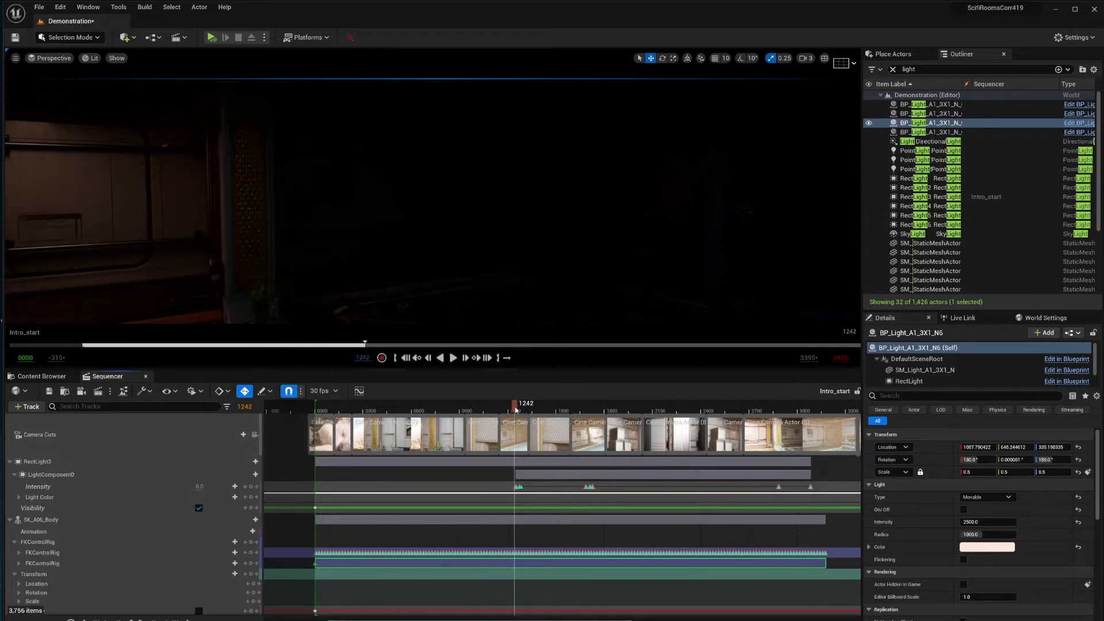
pyautogui.moveTo(515, 410); pyautogui.dragTo(521, 410)
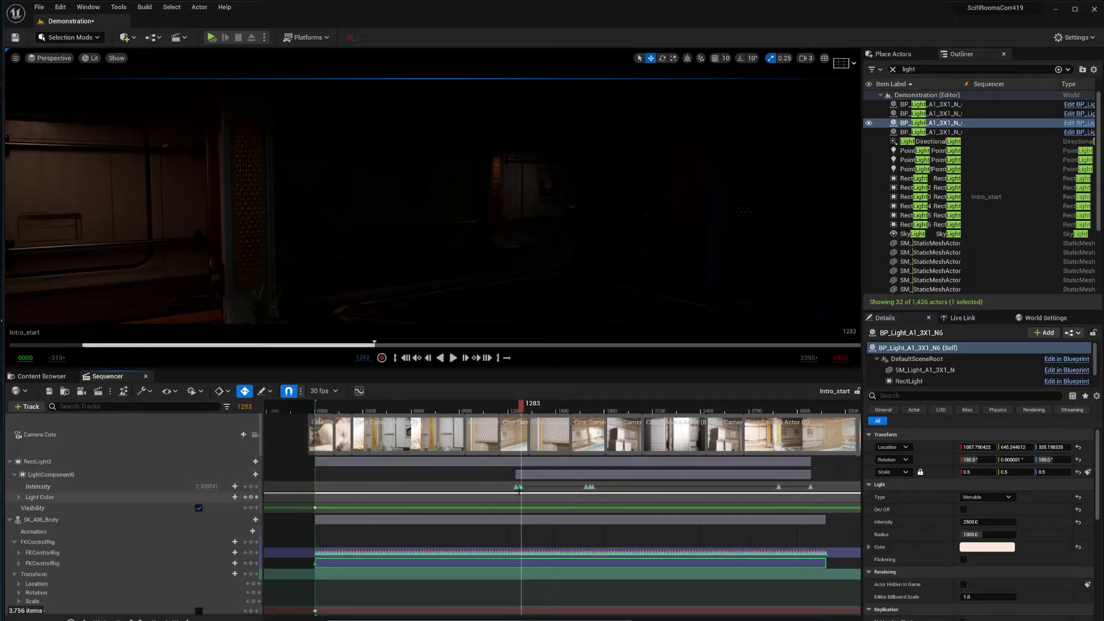
# Select the sequence's RectLight3 and scrub back and forth between frames 1283 and 1240, stopping at 1254, to examine its flicker.
pyautogui.click(57, 462)
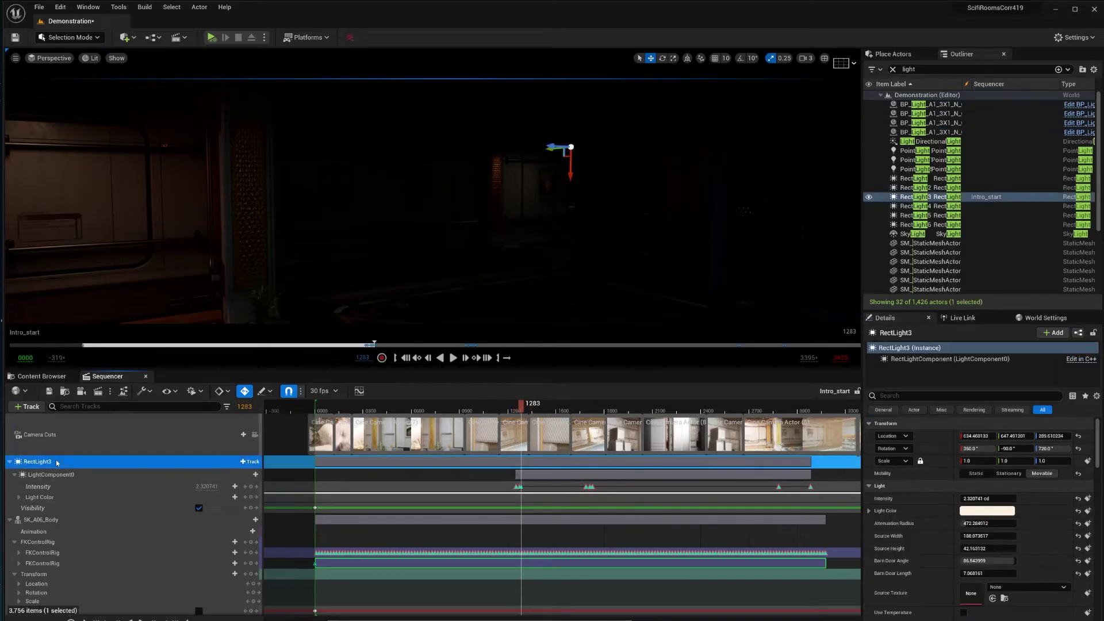
pyautogui.press('w')
pyautogui.moveTo(433, 202)
pyautogui.mouseDown(button='right')
pyautogui.moveTo(460, 178)
pyautogui.moveTo(451, 182)
pyautogui.moveTo(489, 205)
pyautogui.moveTo(452, 192)
pyautogui.moveTo(423, 202)
pyautogui.mouseUp(button='right')
pyautogui.press('w')
pyautogui.moveTo(522, 409); pyautogui.dragTo(518, 412)
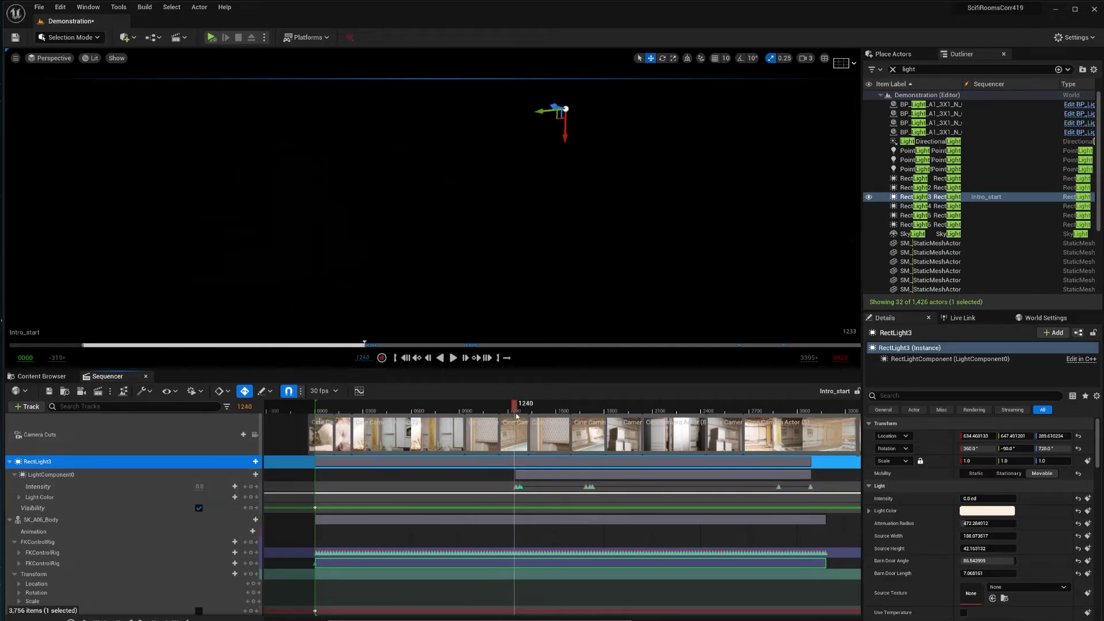
pyautogui.moveTo(517, 417); pyautogui.dragTo(517, 417)
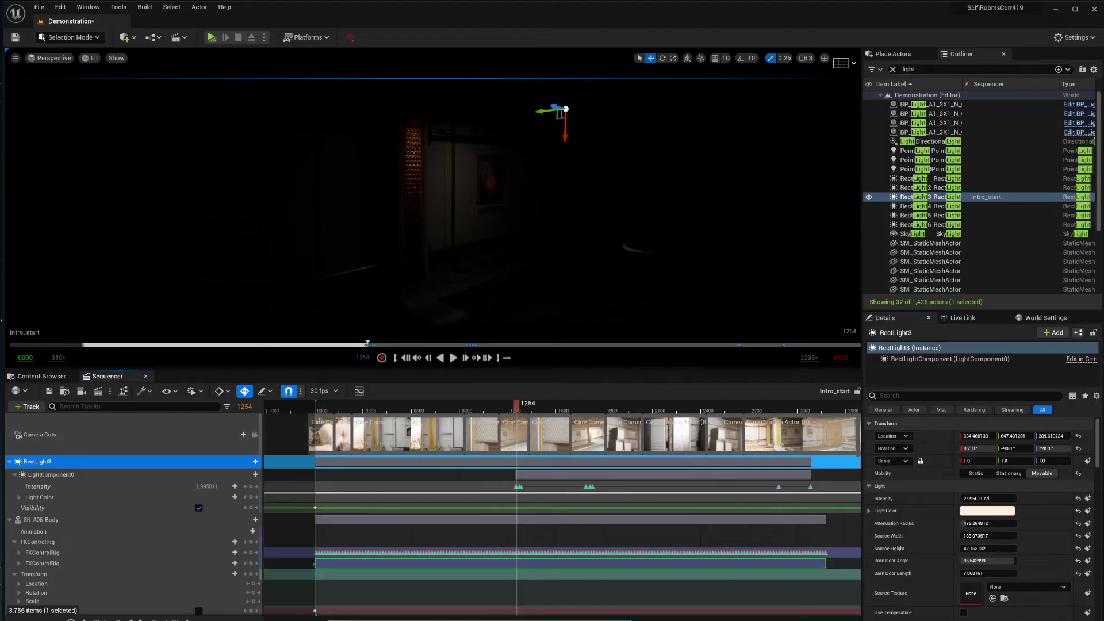
pyautogui.moveTo(631, 620); pyautogui.dragTo(491, 619)
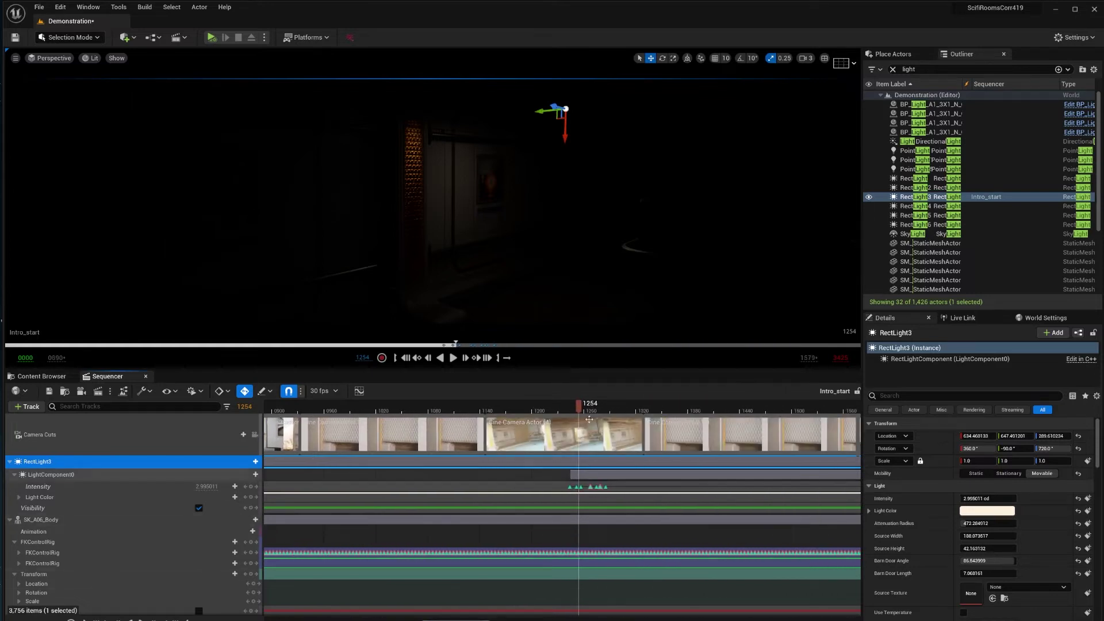
# Turn off game view and compare the corridor's ceiling light fixtures with RectLight3 by selecting each in the viewport.
pyautogui.moveTo(431, 201); pyautogui.dragTo(276, 104, button='right')
pyautogui.press('g')
pyautogui.click(559, 227)
pyautogui.moveTo(559, 227); pyautogui.dragTo(693, 309, button='right')
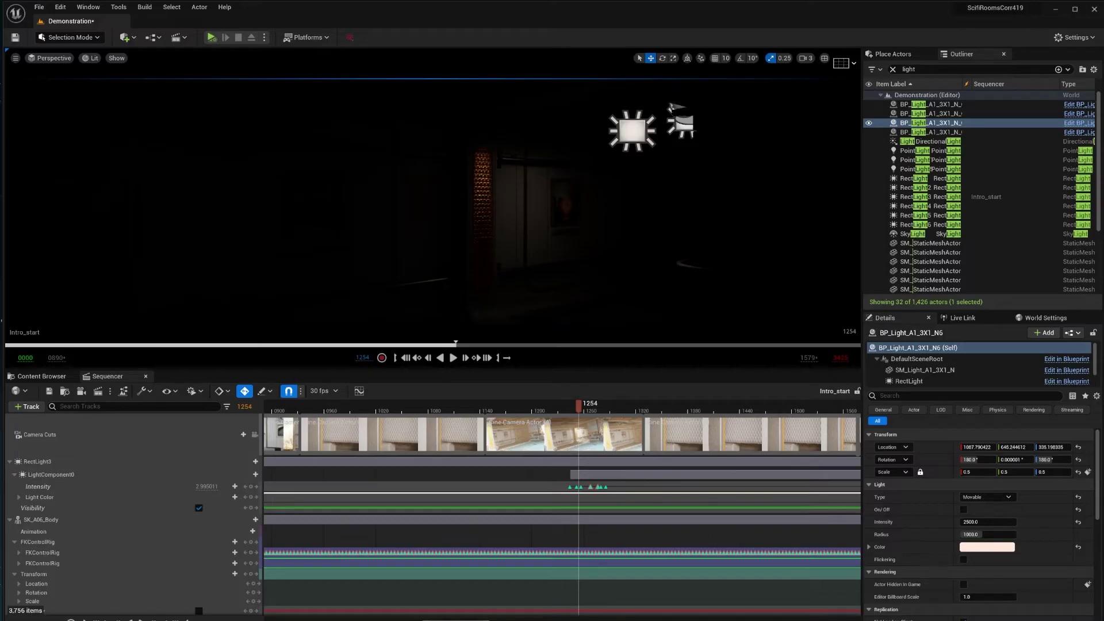
pyautogui.moveTo(632, 230); pyautogui.dragTo(699, 194, button='right')
pyautogui.click(558, 188)
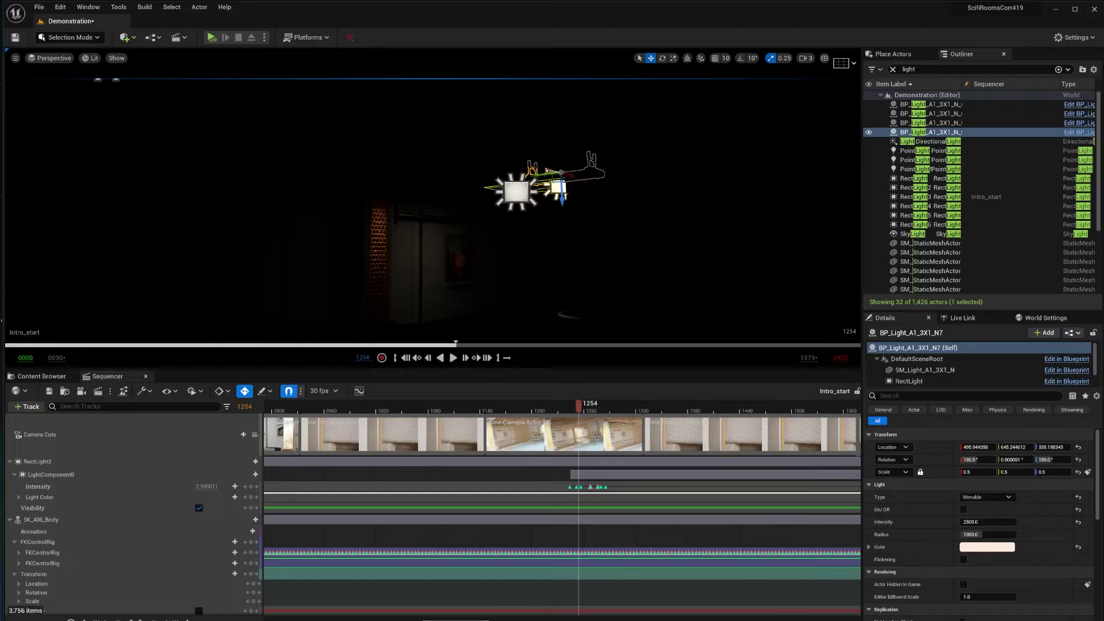
pyautogui.click(517, 192)
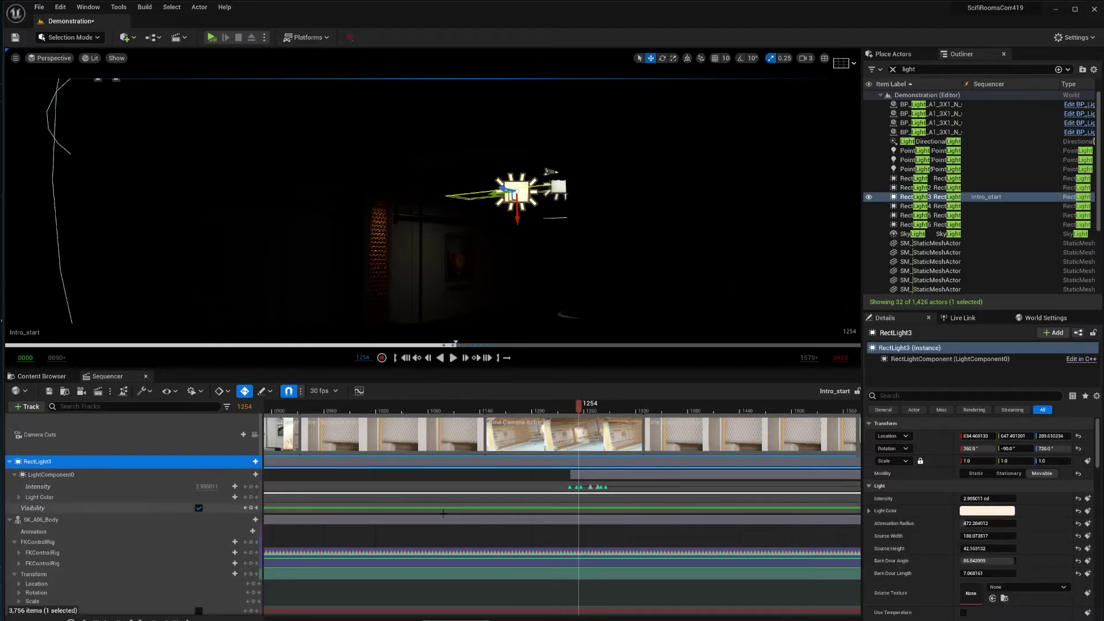
# Step through RectLight3's first group of intensity keyframes, from frame 1244 to the end of the flicker.
pyautogui.keyDown('ctrl'); pyautogui.scroll(5, 455, 512); pyautogui.keyUp('ctrl')
pyautogui.moveTo(761, 515); pyautogui.dragTo(547, 515, button='right')
pyautogui.click(586, 488)
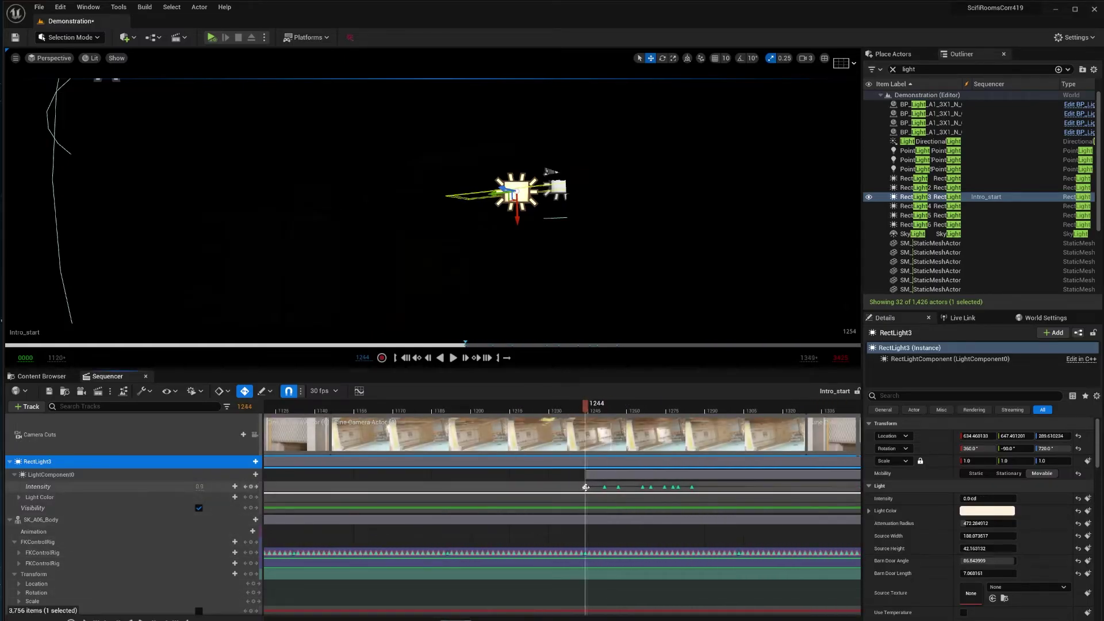
pyautogui.click(603, 487)
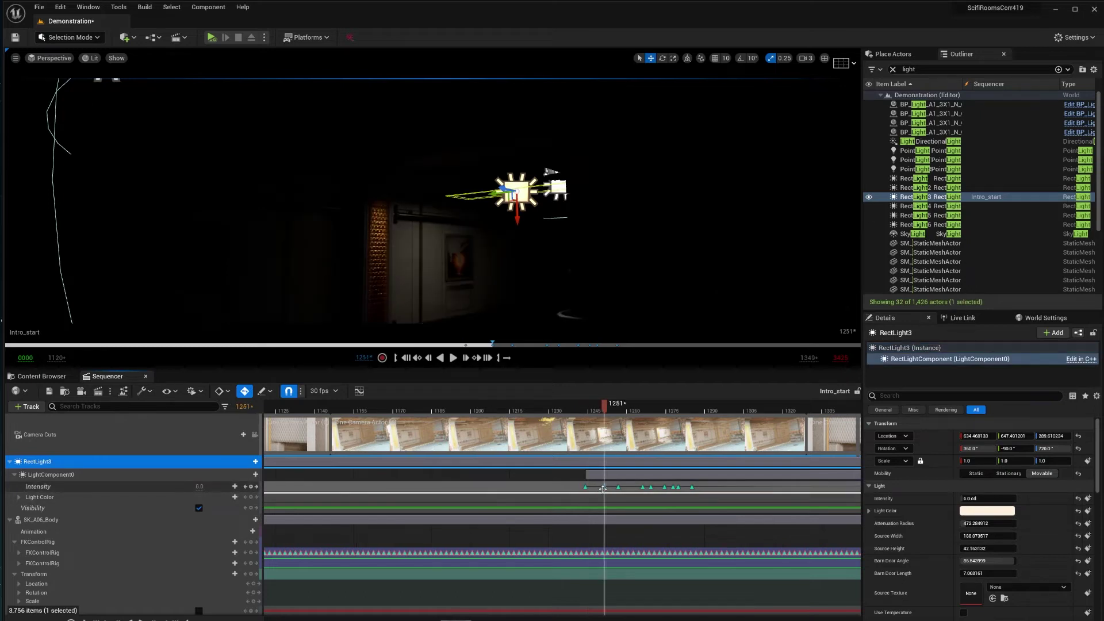
pyautogui.click(618, 487)
pyautogui.click(642, 488)
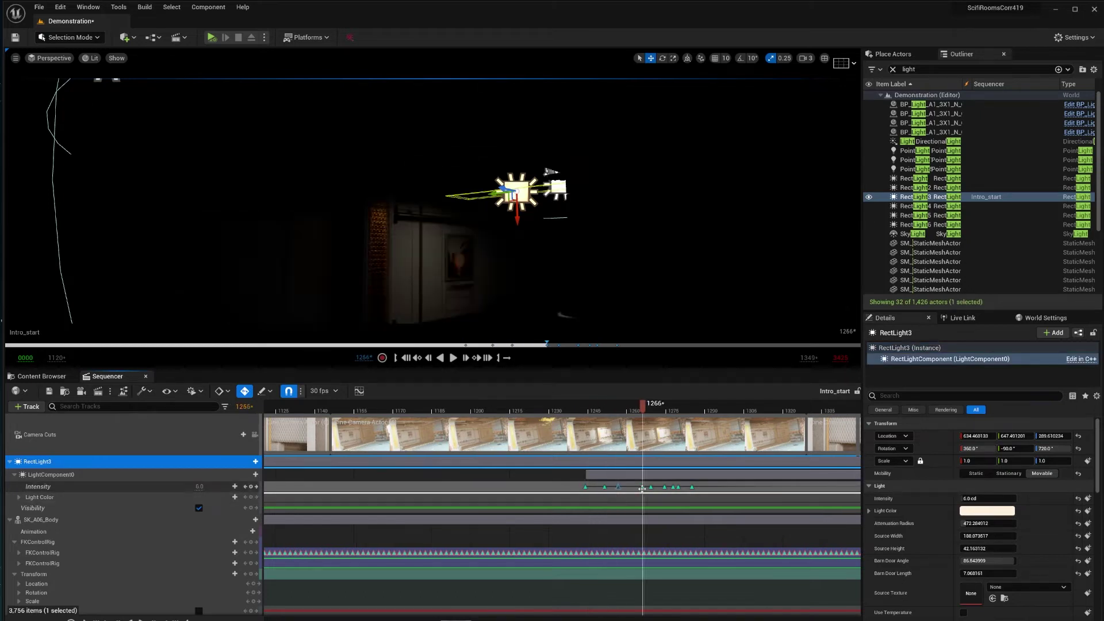
pyautogui.click(651, 487)
pyautogui.click(664, 487)
pyautogui.click(673, 488)
pyautogui.click(679, 487)
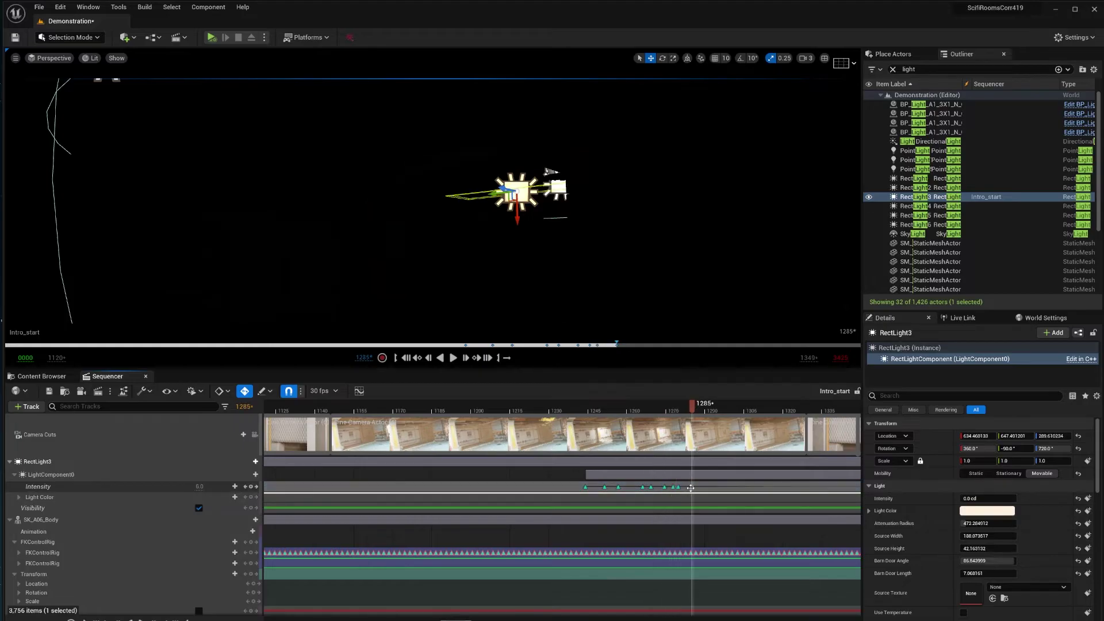
# Examine RectLight3's second group of intensity keyframes, scrubbing around frame 1679 and stopping at frame 1686.
pyautogui.click(685, 408)
pyautogui.moveTo(687, 408); pyautogui.dragTo(701, 469)
pyautogui.moveTo(469, 620); pyautogui.dragTo(524, 620)
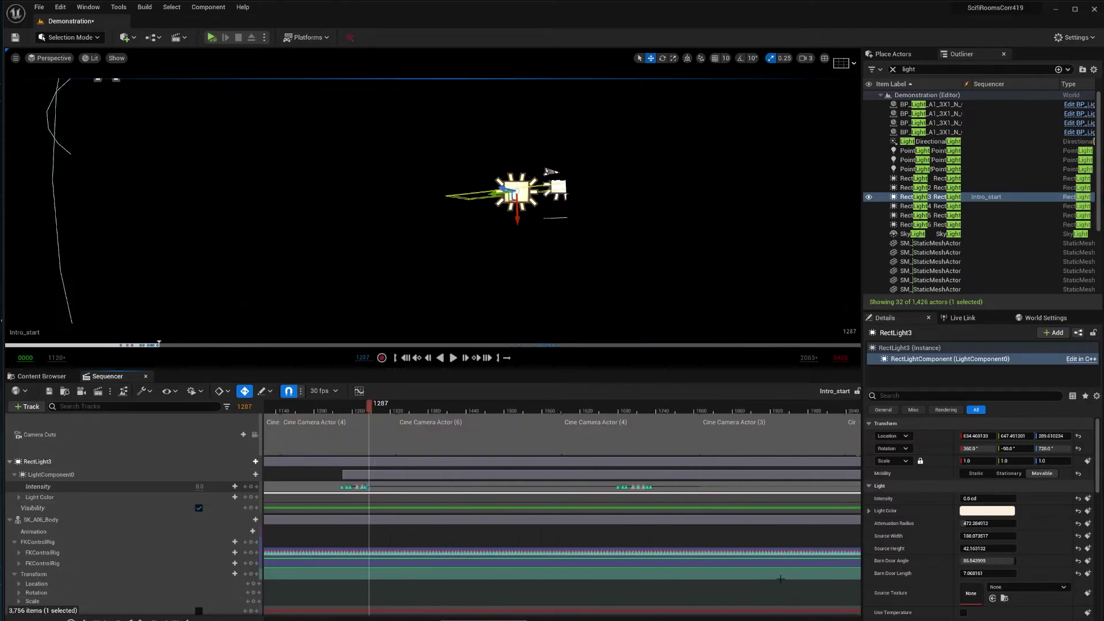
pyautogui.click(620, 488)
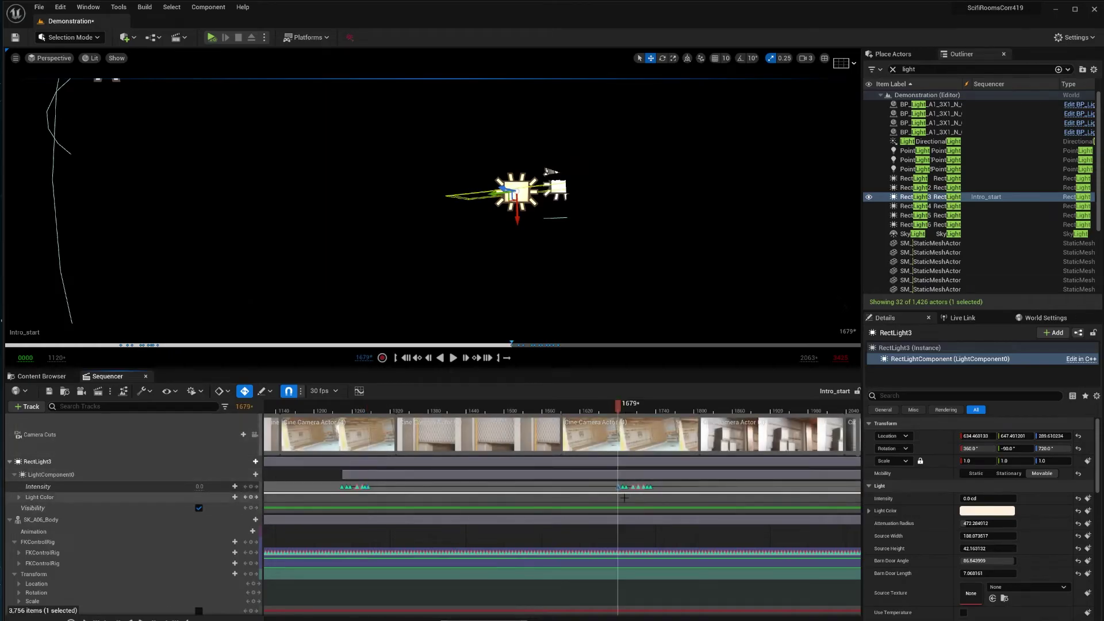
pyautogui.moveTo(619, 407); pyautogui.dragTo(606, 451)
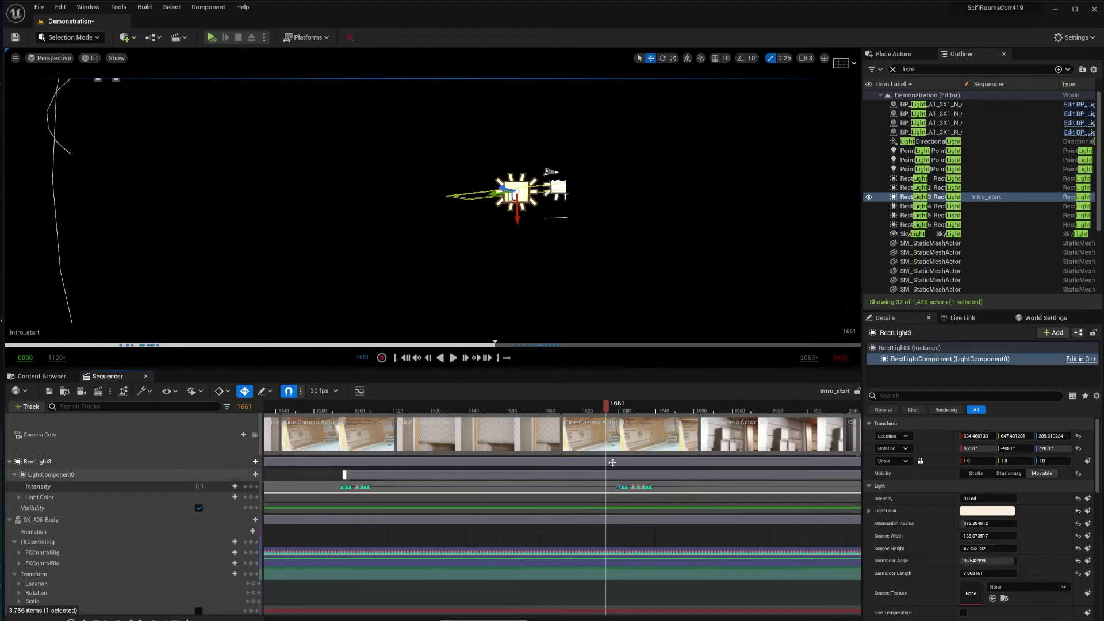
pyautogui.click(621, 409)
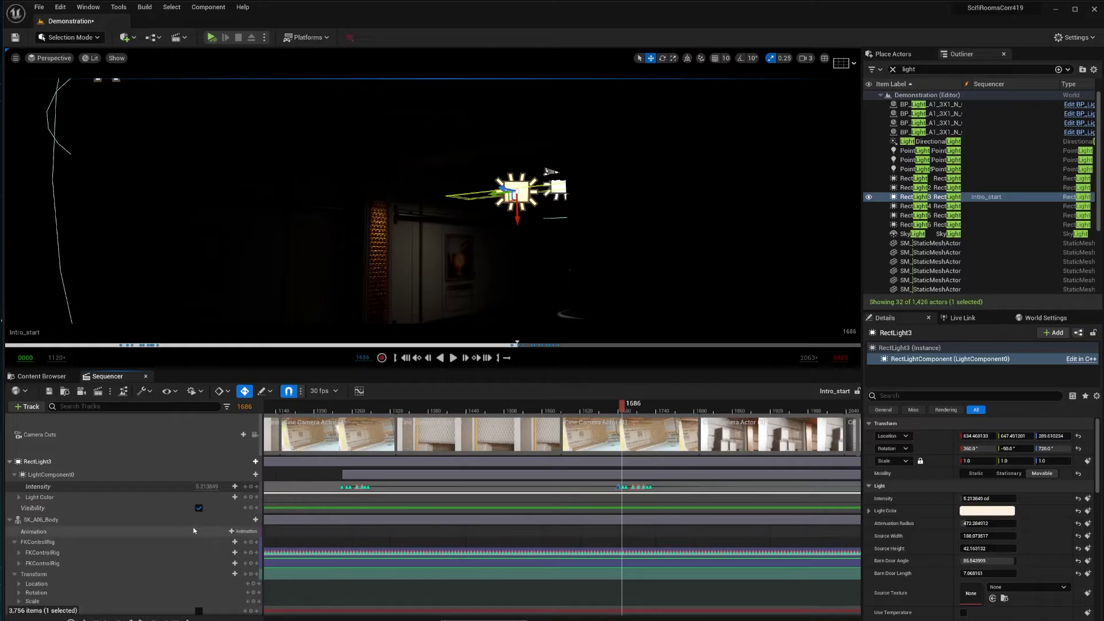
# Turn on SK_A06_Body's visibility at its keyframe at the start of the sequence.
pyautogui.scroll(-3, 8, 537)
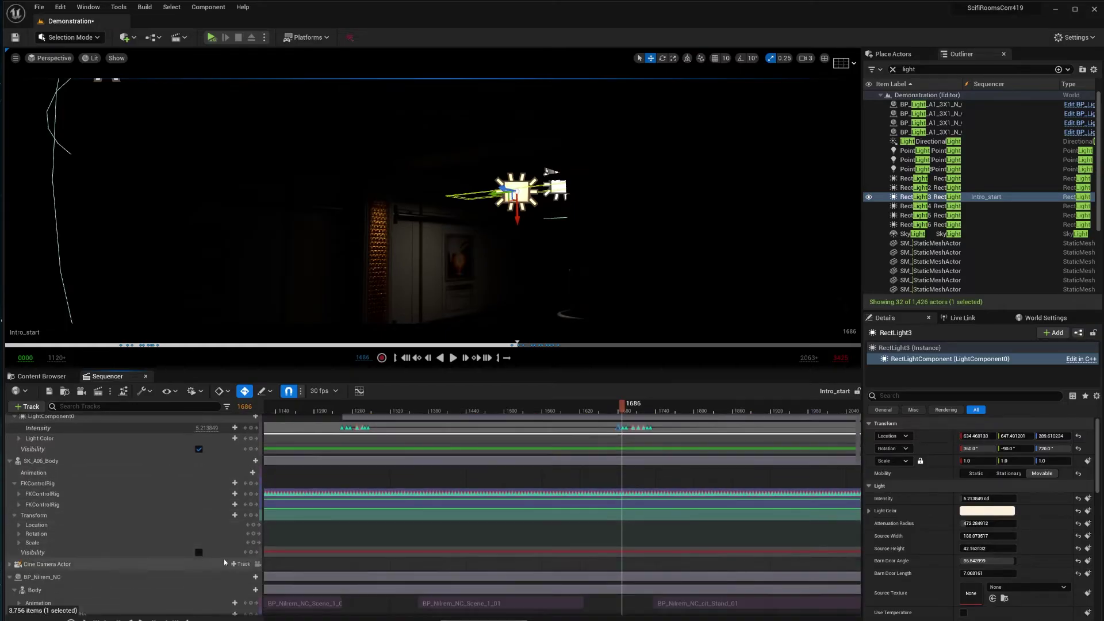
pyautogui.moveTo(484, 620); pyautogui.dragTo(387, 620)
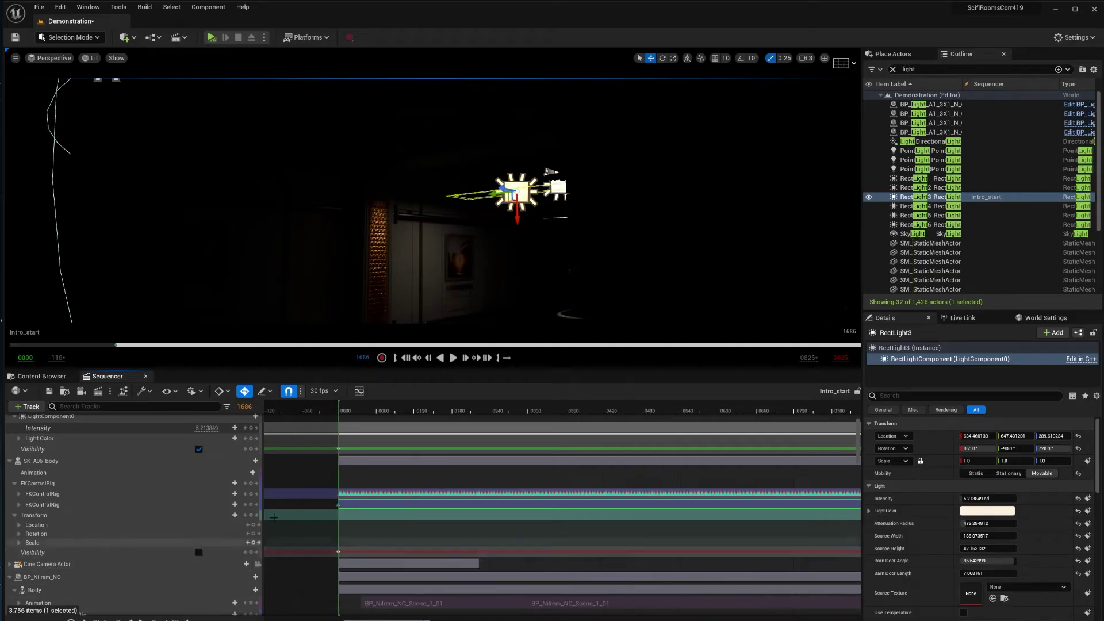
pyautogui.click(345, 411)
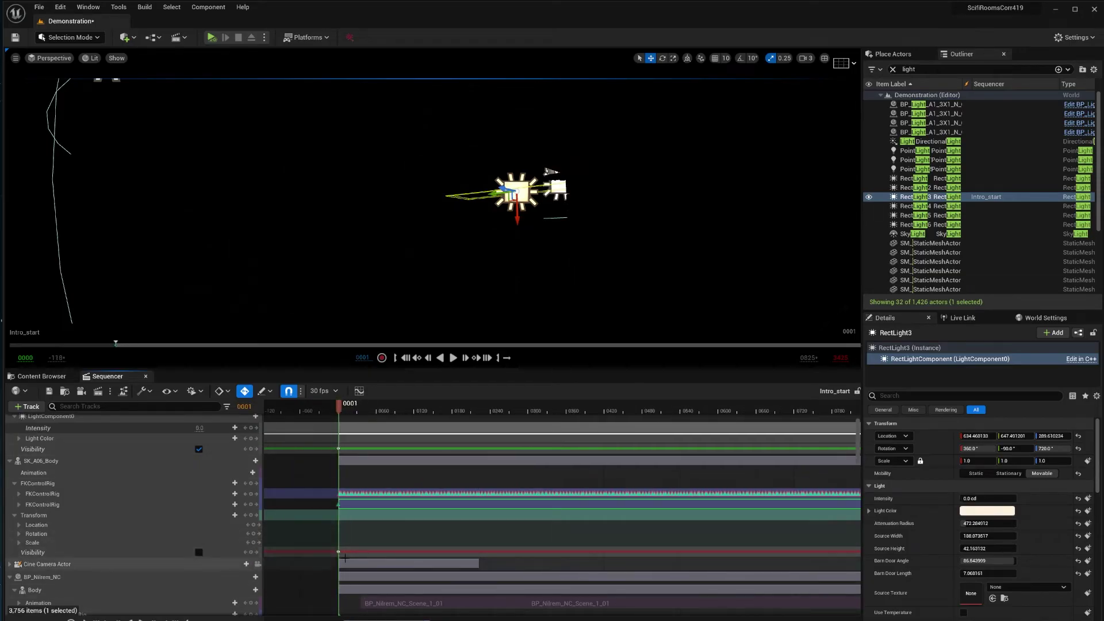
pyautogui.click(338, 551)
pyautogui.click(201, 553)
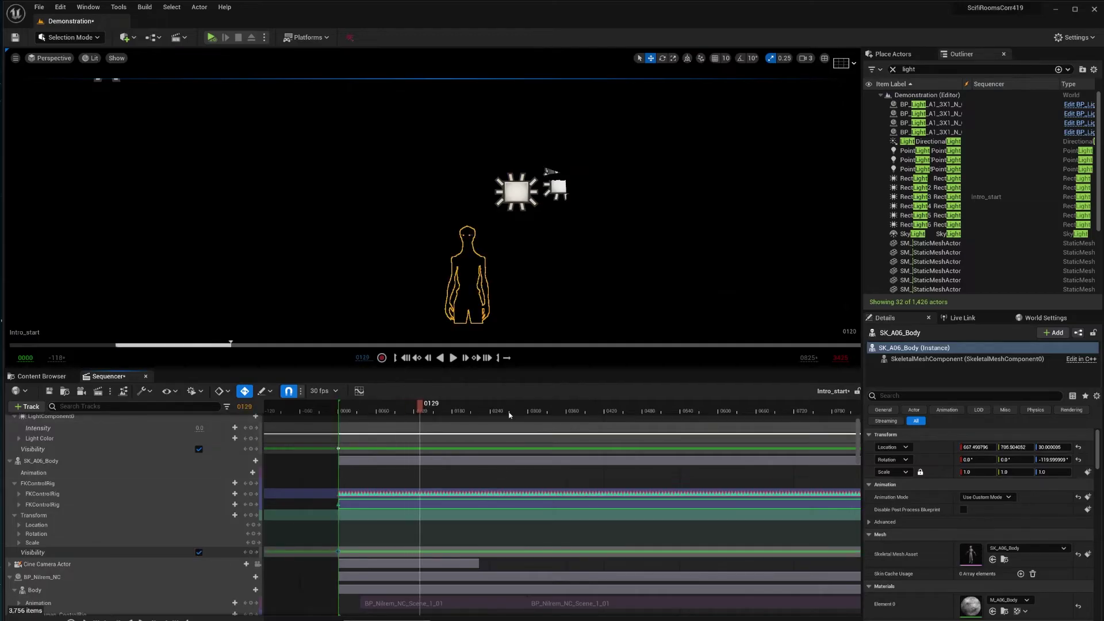
# Scrub the sequence forward to the flicker at frame 1252 to check the body under RectLight3.
pyautogui.moveTo(526, 416); pyautogui.dragTo(633, 426)
pyautogui.moveTo(742, 590); pyautogui.dragTo(487, 590, button='right')
pyautogui.scroll(3, 488, 590)
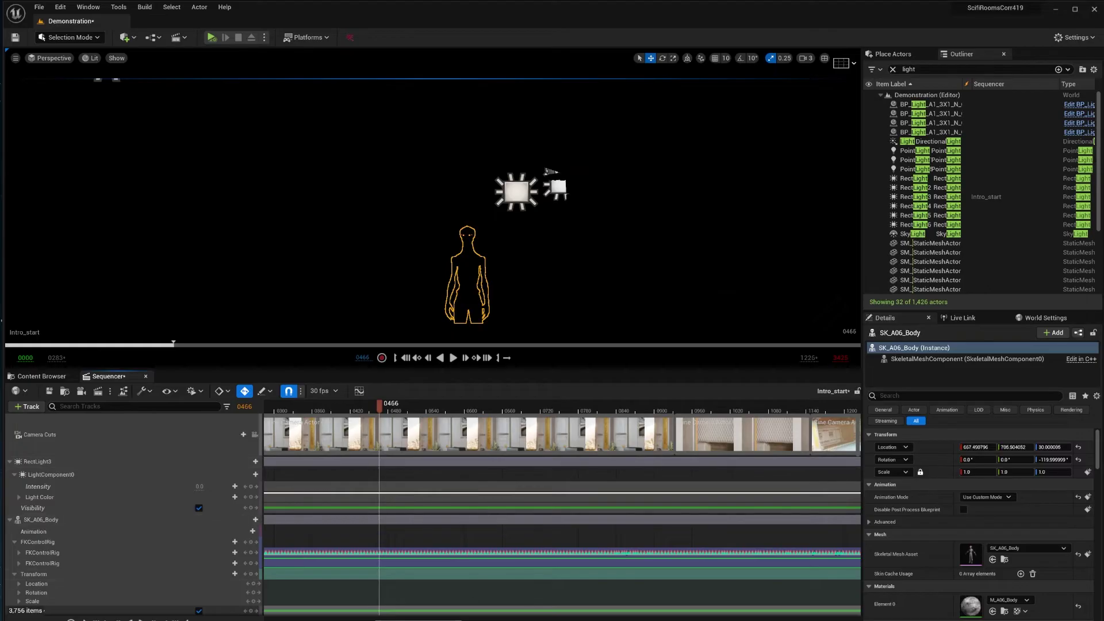
pyautogui.moveTo(459, 620); pyautogui.dragTo(509, 620)
pyautogui.moveTo(613, 411); pyautogui.dragTo(627, 410)
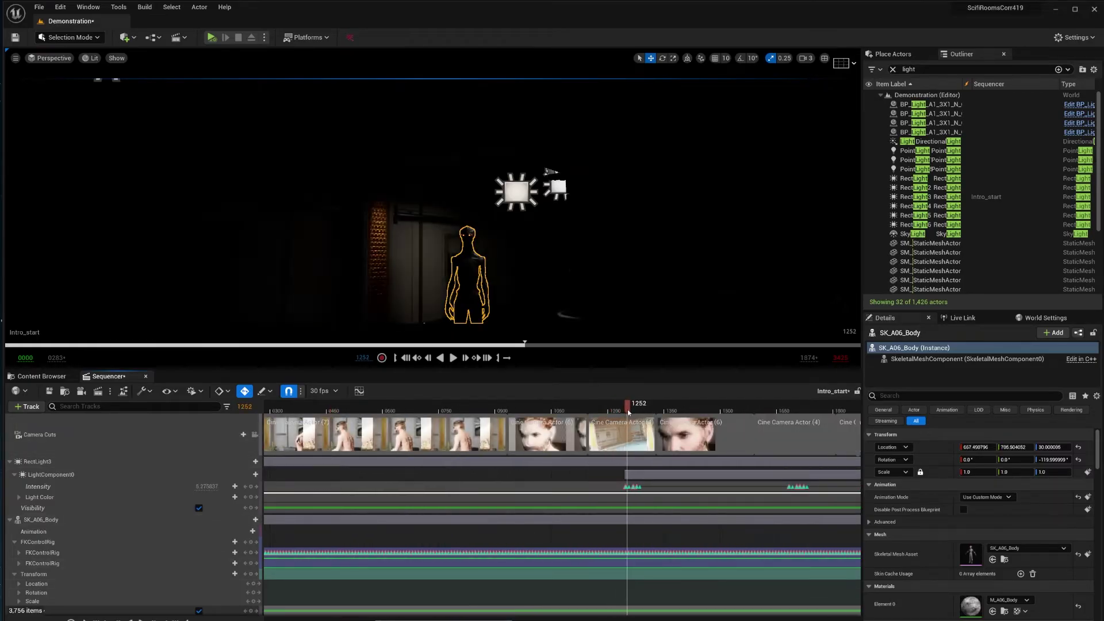
# Clear the body's selection outline and examine the figure from a wider corridor view, scrubbing the flicker to frame 1259.
pyautogui.click(566, 193)
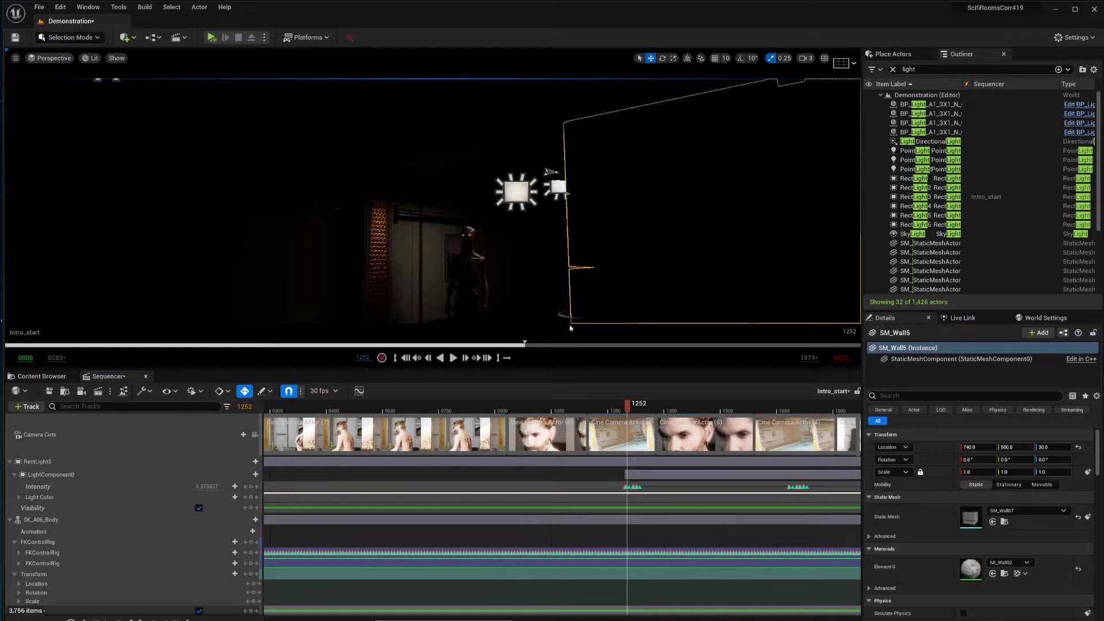
pyautogui.moveTo(570, 328)
pyautogui.mouseDown(button='right')
pyautogui.moveTo(535, 327)
pyautogui.moveTo(566, 327)
pyautogui.moveTo(553, 330)
pyautogui.mouseUp(button='right')
pyautogui.press('w')
pyautogui.press('s')
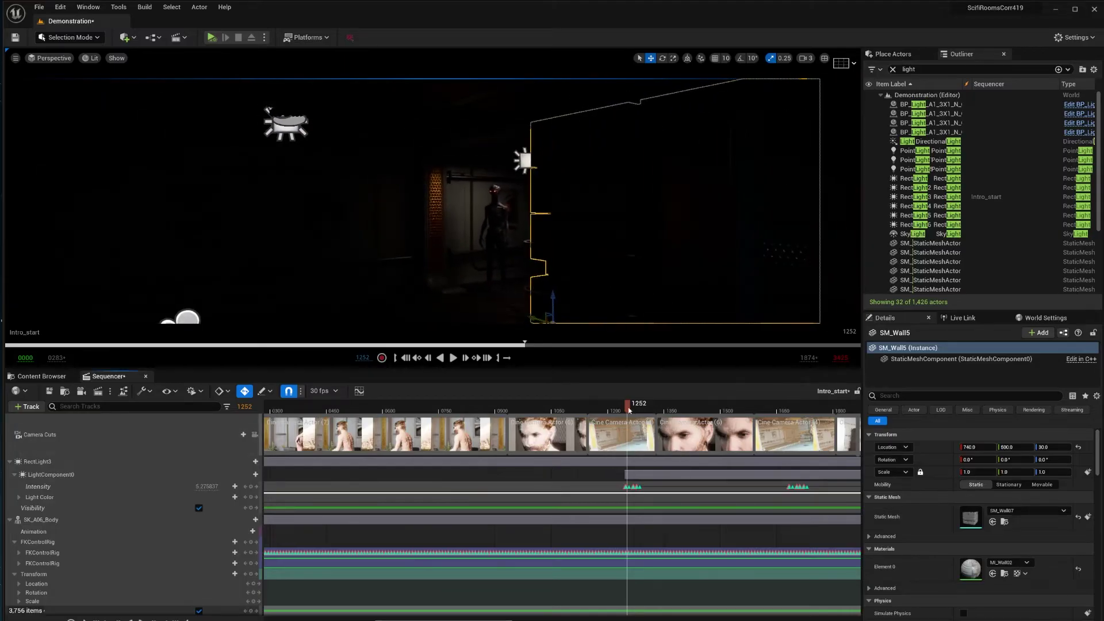
pyautogui.moveTo(629, 411)
pyautogui.mouseDown()
pyautogui.moveTo(646, 412)
pyautogui.moveTo(622, 410)
pyautogui.moveTo(639, 426)
pyautogui.moveTo(625, 472)
pyautogui.moveTo(638, 469)
pyautogui.moveTo(640, 443)
pyautogui.moveTo(629, 412)
pyautogui.moveTo(660, 420)
pyautogui.moveTo(630, 429)
pyautogui.mouseUp()
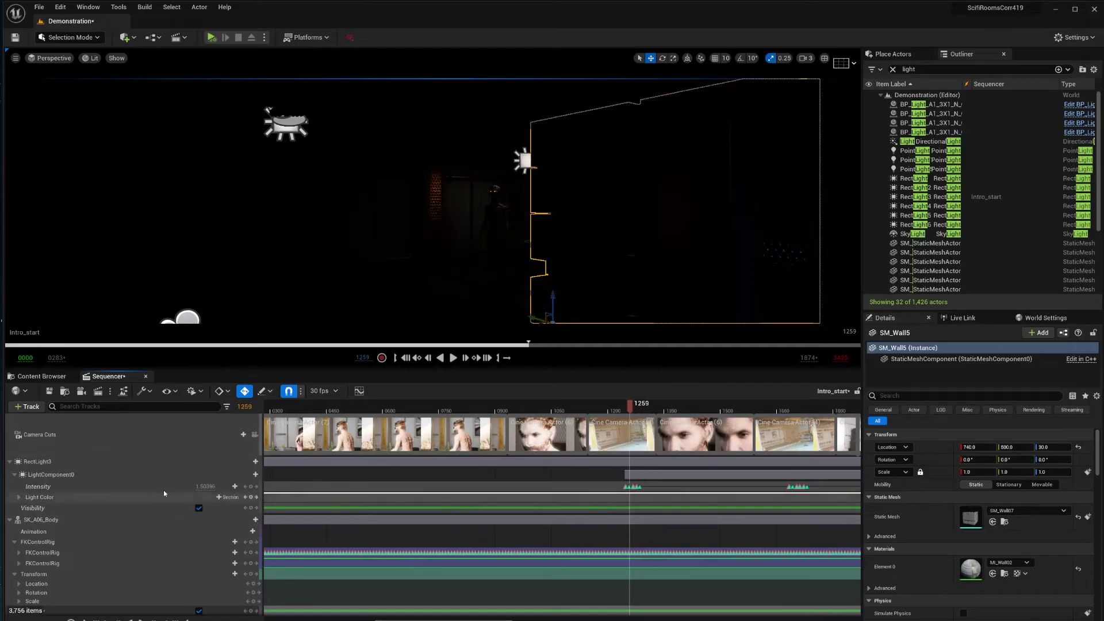
# Compare the settings of RectLight3 and PointLight15, then scrub RectLight3's flicker to frame 1278.
pyautogui.click(130, 466)
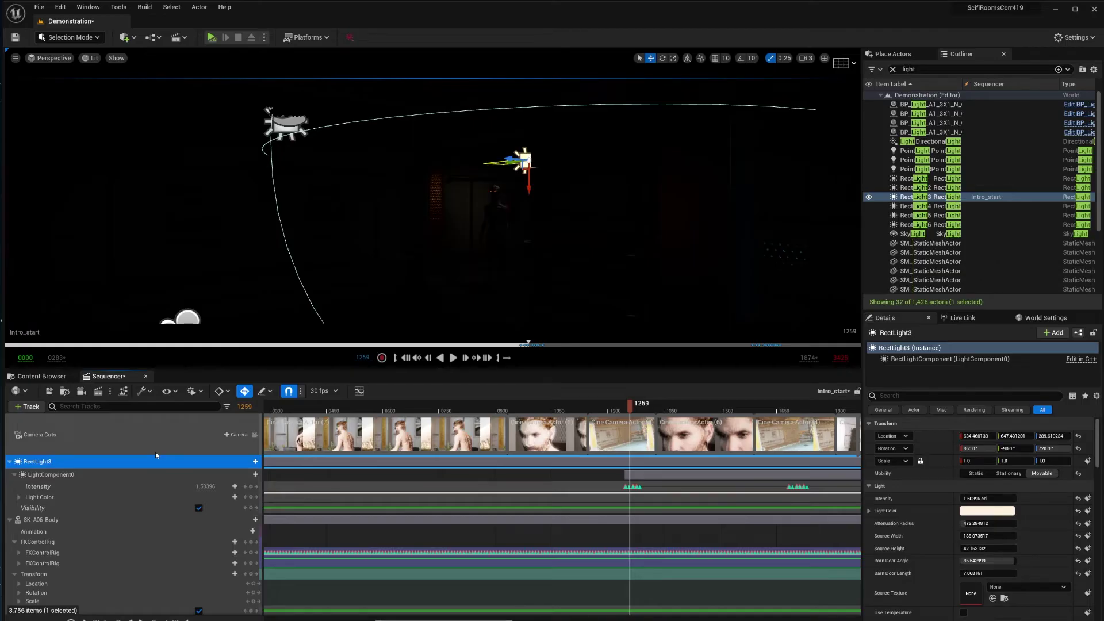
pyautogui.click(907, 160)
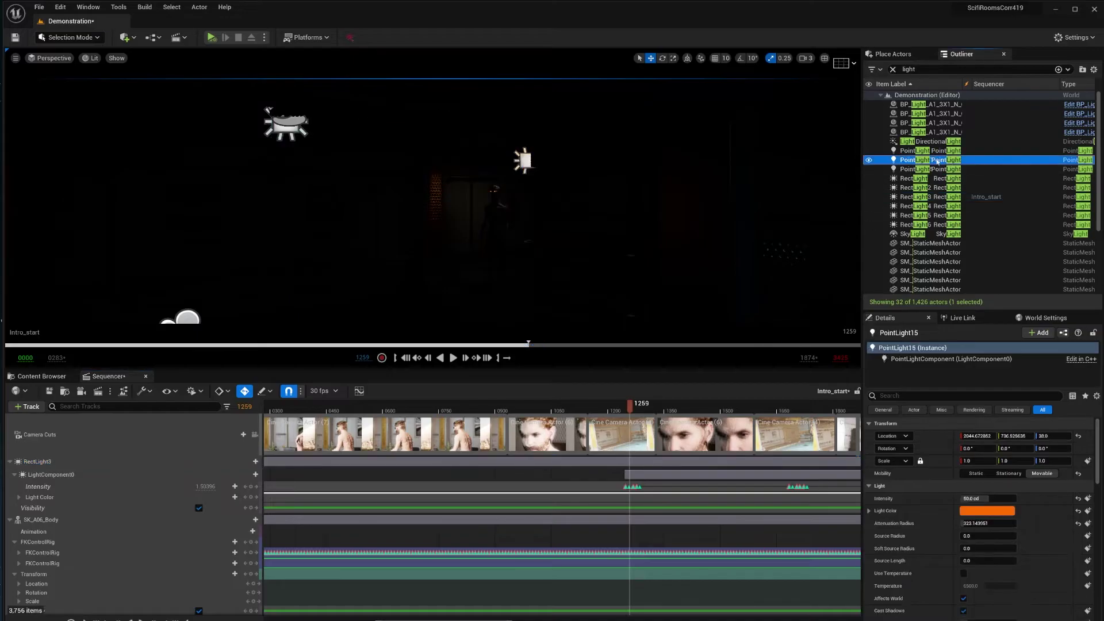
pyautogui.click(524, 160)
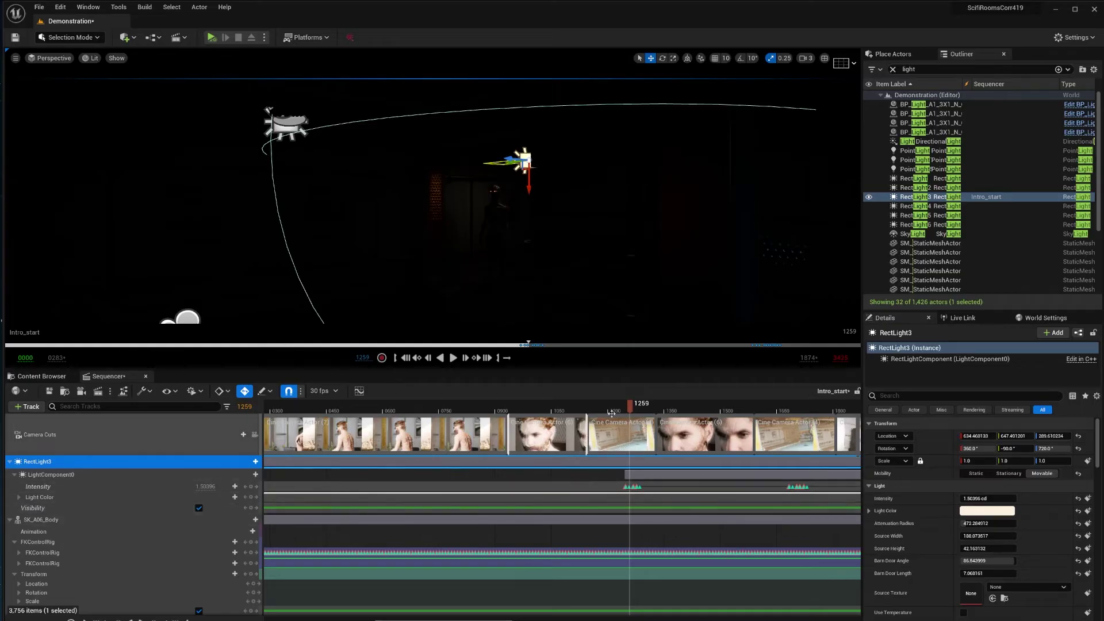
pyautogui.moveTo(631, 406)
pyautogui.mouseDown()
pyautogui.moveTo(645, 408)
pyautogui.moveTo(628, 412)
pyautogui.moveTo(638, 420)
pyautogui.mouseUp()
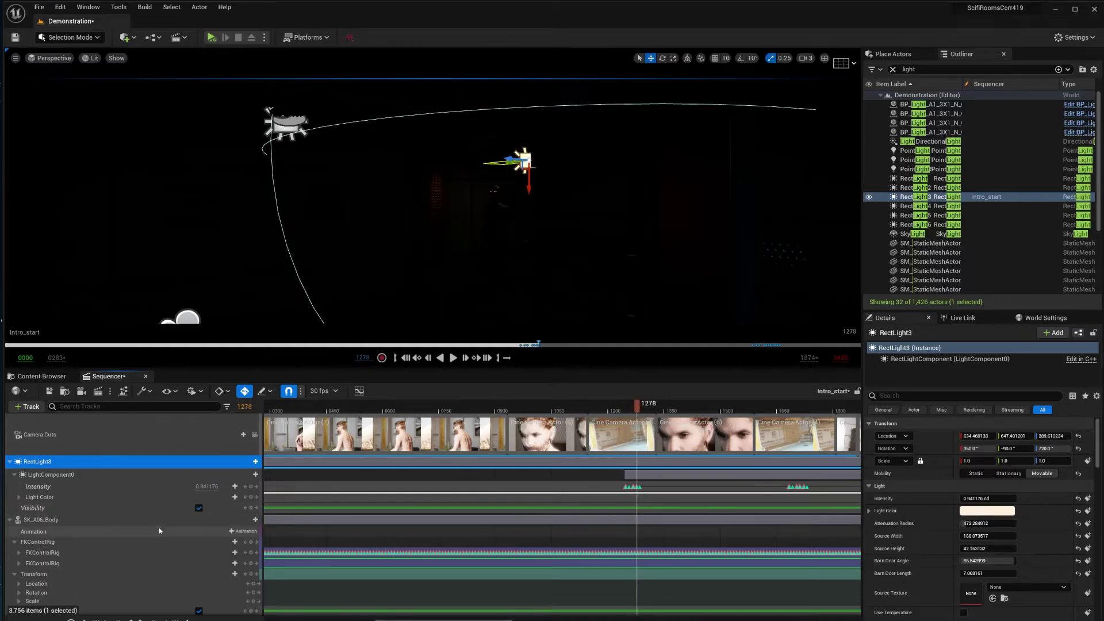
# Lock the viewport to the camera cuts, move to the shot of the man at frame 2018 and turn on game view.
pyautogui.click(254, 435)
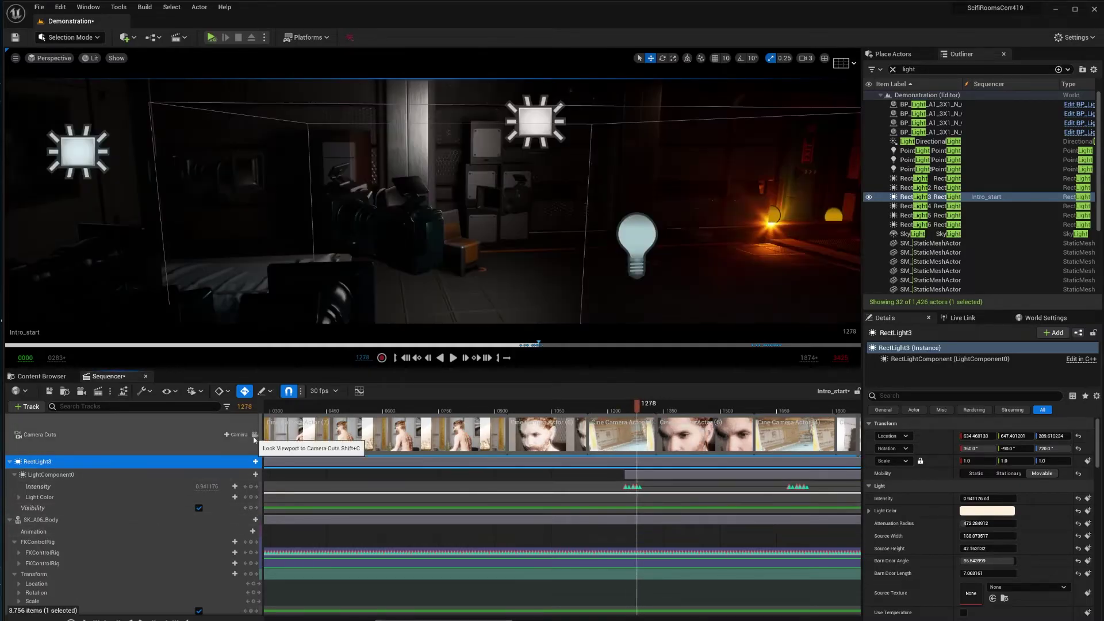
pyautogui.moveTo(639, 409)
pyautogui.mouseDown()
pyautogui.moveTo(569, 410)
pyautogui.moveTo(645, 411)
pyautogui.moveTo(776, 467)
pyautogui.moveTo(517, 419)
pyautogui.moveTo(658, 415)
pyautogui.mouseUp()
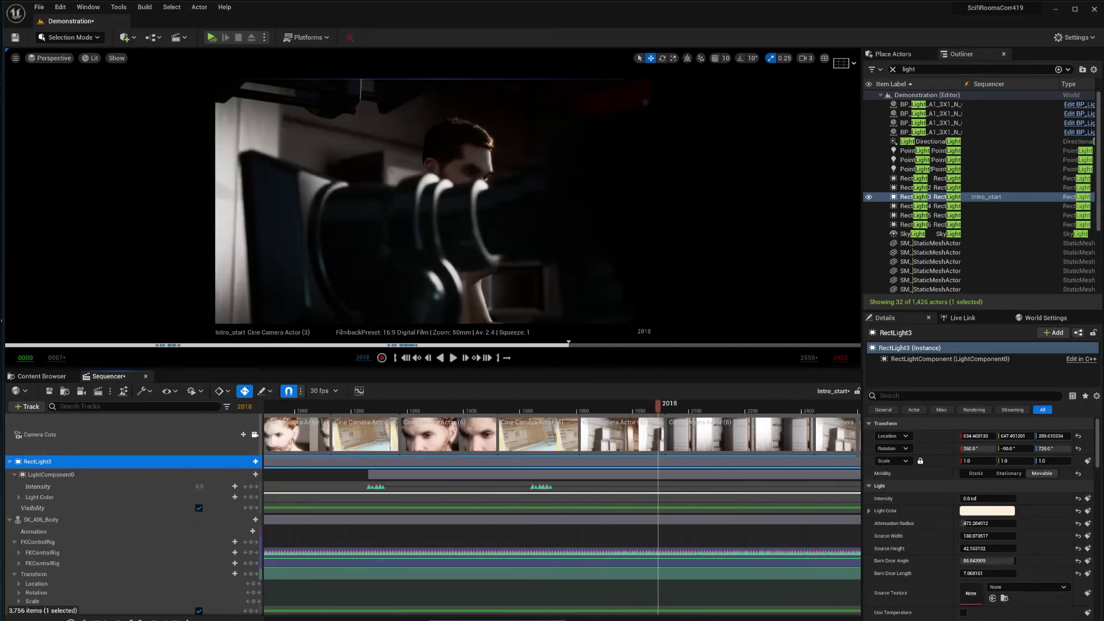
pyautogui.click(15, 58)
pyautogui.click(58, 208)
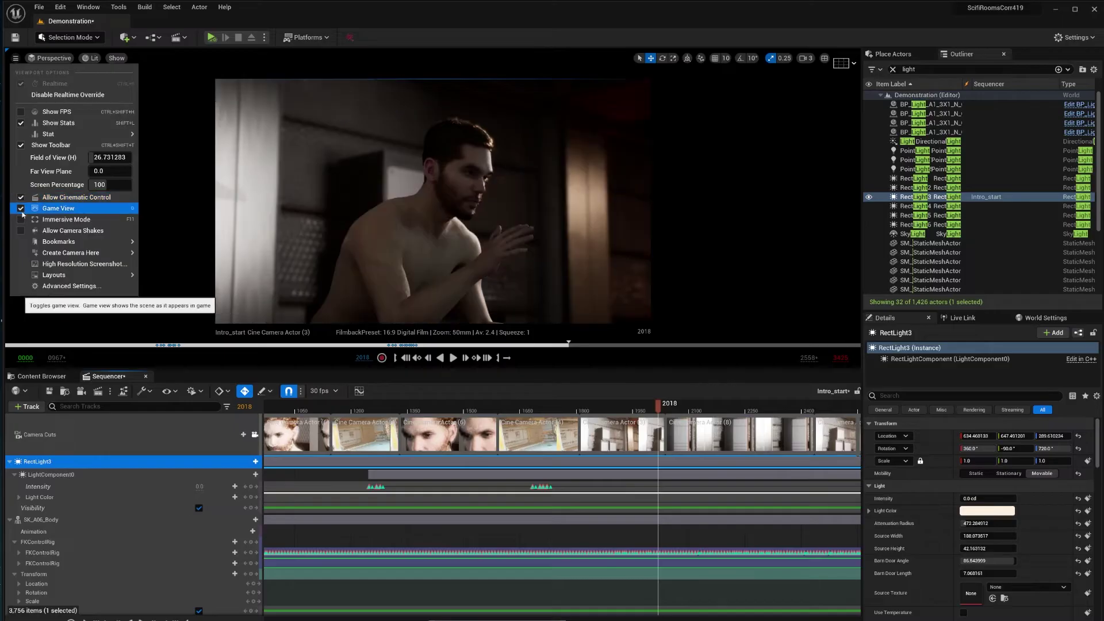
# Scrub the sequence through the man's close-ups to the shot from behind at frame 2711 to review the lighting.
pyautogui.moveTo(660, 410); pyautogui.dragTo(703, 429)
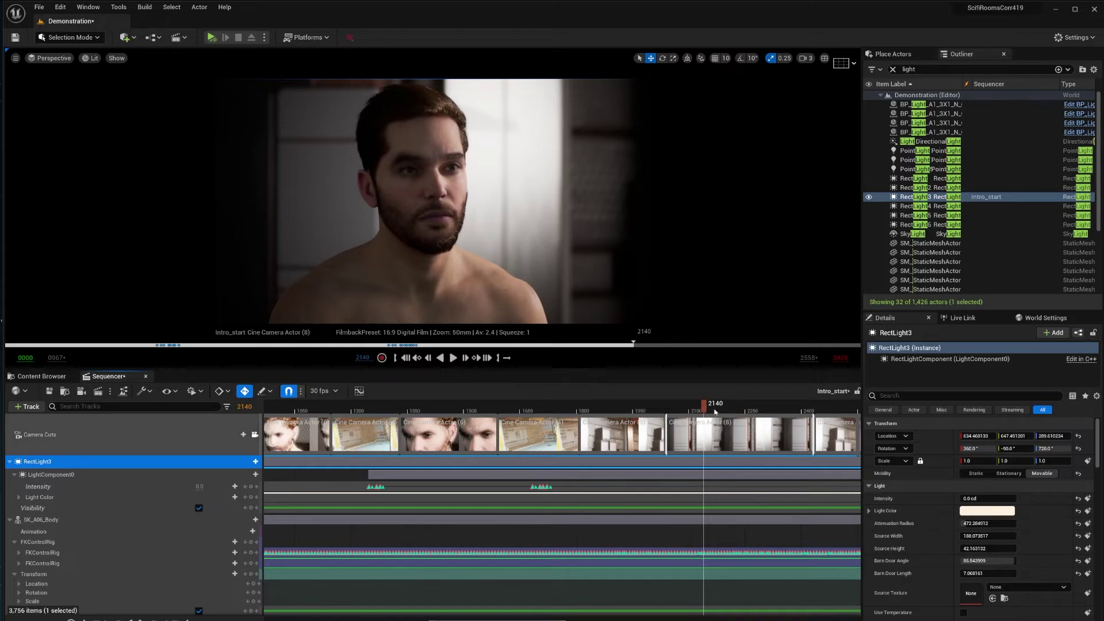
pyautogui.moveTo(705, 408); pyautogui.dragTo(826, 418)
pyautogui.moveTo(502, 620); pyautogui.dragTo(578, 620)
pyautogui.moveTo(463, 410); pyautogui.dragTo(565, 428)
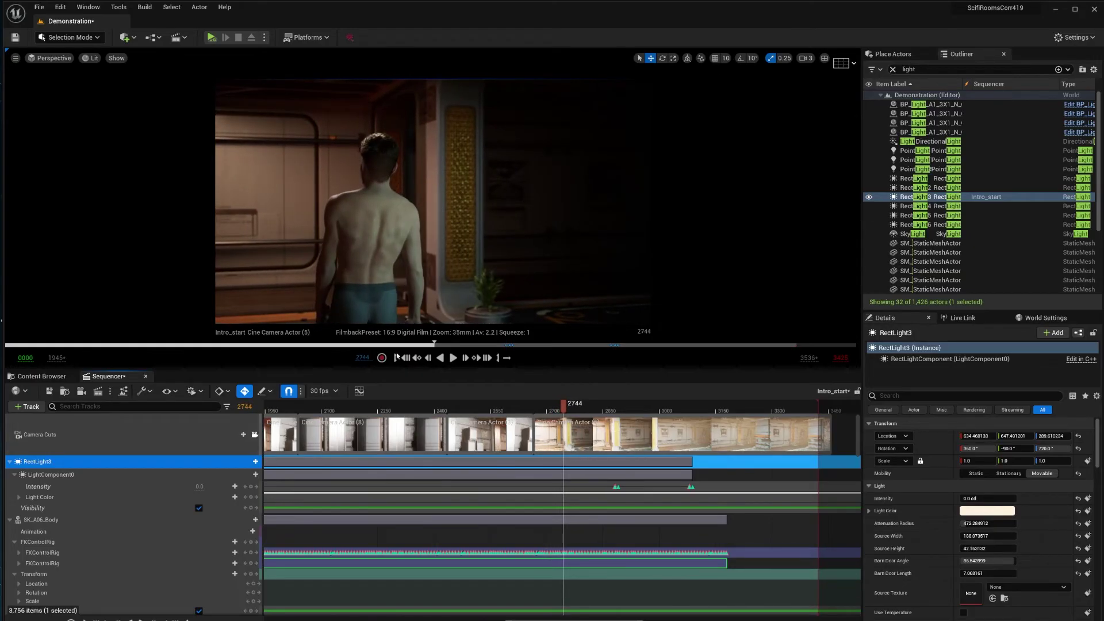
pyautogui.moveTo(560, 408); pyautogui.dragTo(551, 407)
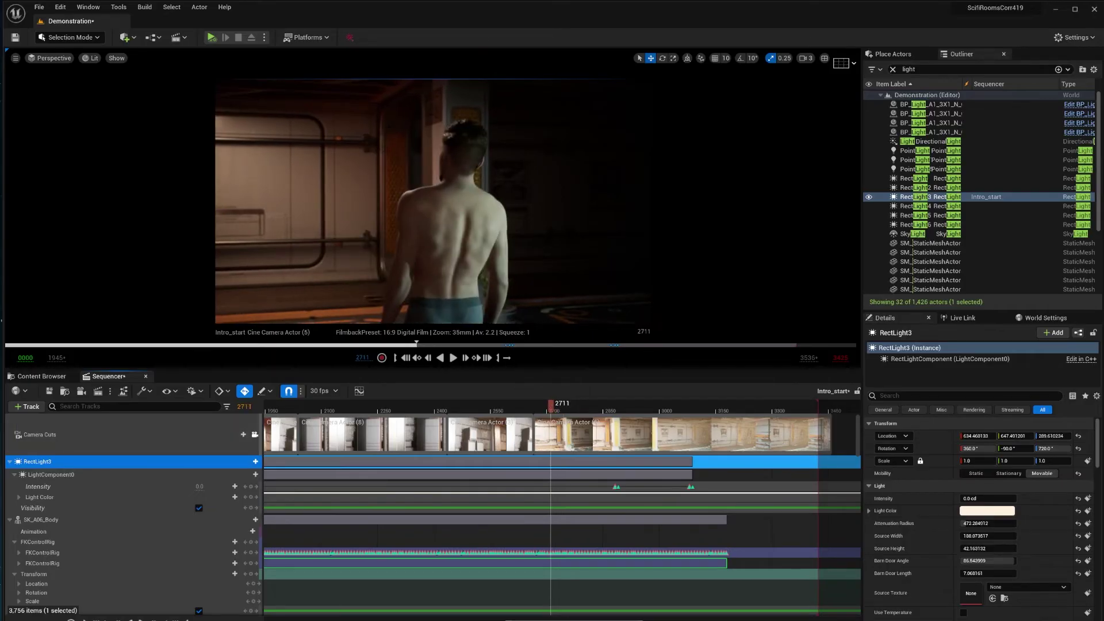
# Turn off game view and unlock the viewport from the camera cuts to examine the room's lights from a wider angle.
pyautogui.click(386, 155)
pyautogui.press('g')
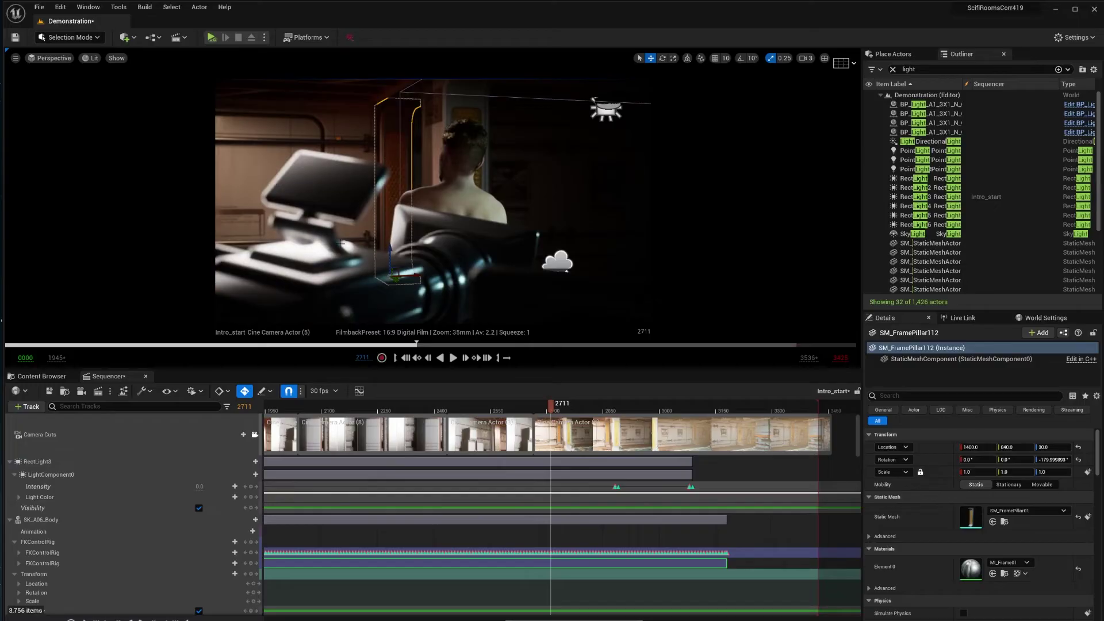
pyautogui.click(255, 436)
pyautogui.moveTo(402, 283); pyautogui.dragTo(377, 299, button='right')
pyautogui.moveTo(403, 195); pyautogui.dragTo(397, 275, button='right')
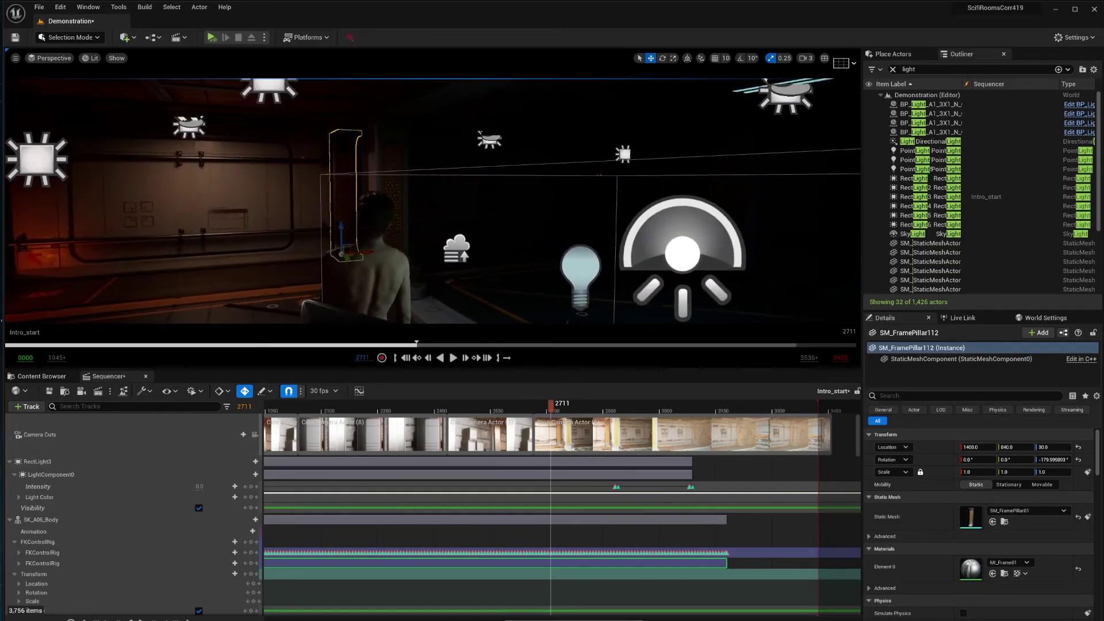
# Scrub the sequence from the free view through frames 2760 and 2974 to 3091 to follow the man's walk through the lighting.
pyautogui.moveTo(551, 407); pyautogui.dragTo(570, 407)
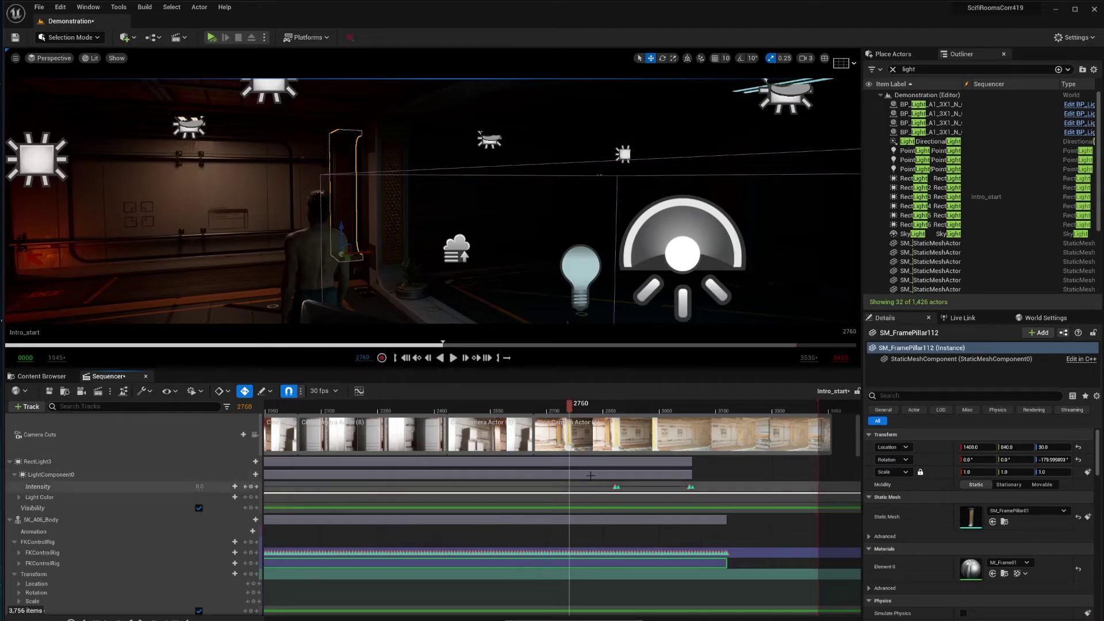
pyautogui.moveTo(571, 408); pyautogui.dragTo(650, 413)
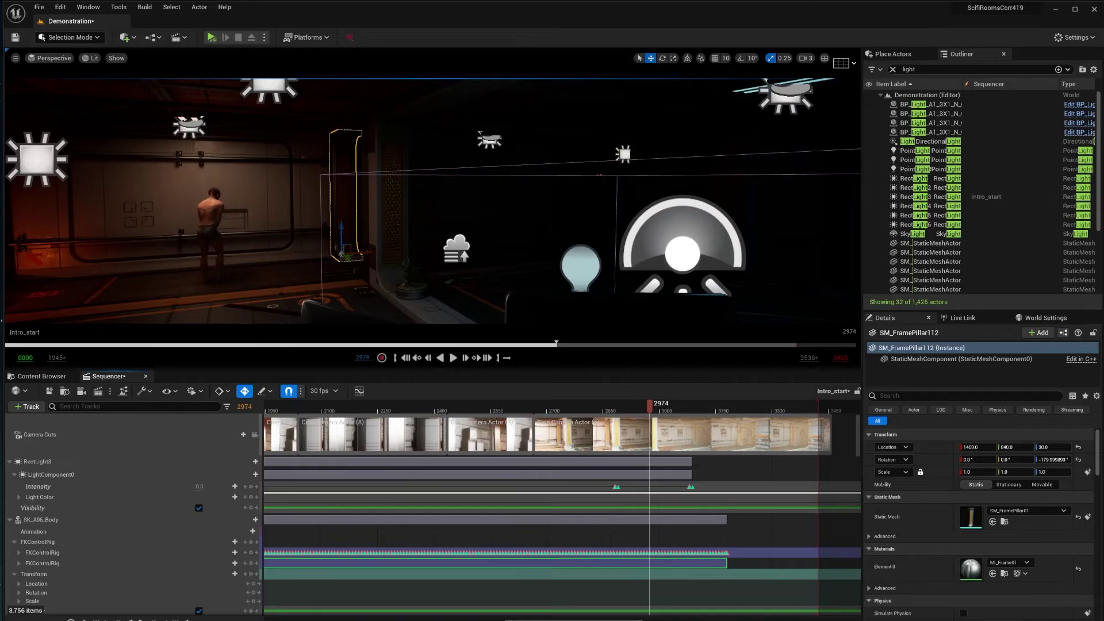
pyautogui.moveTo(650, 410); pyautogui.dragTo(694, 425)
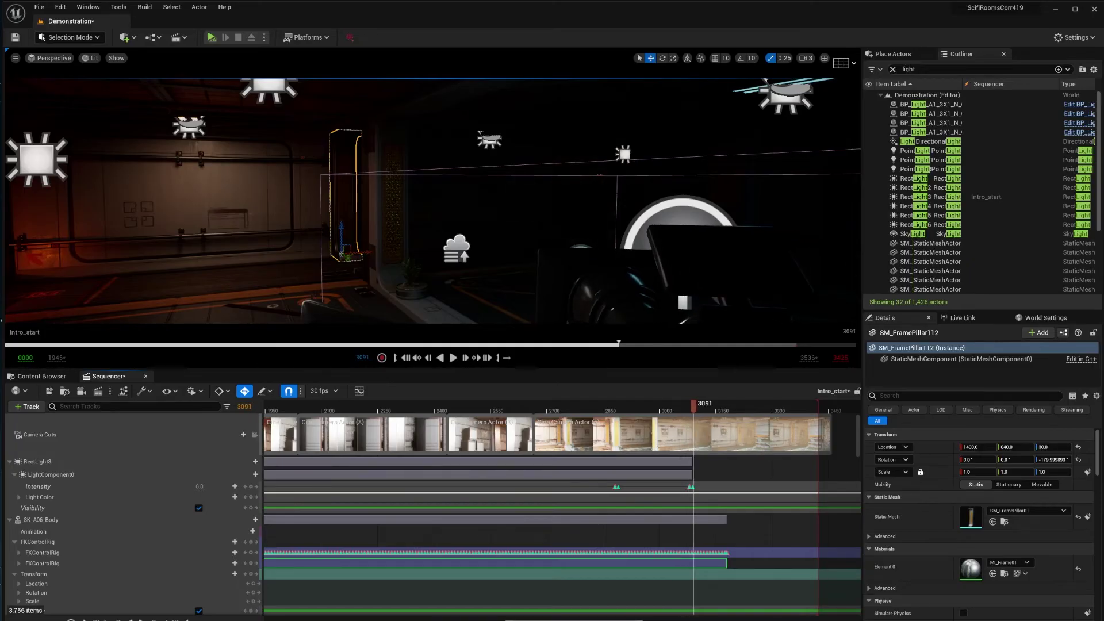
# Examine the lights around the bed and select RectLight5 with the sequence at frame 2321.
pyautogui.moveTo(426, 202); pyautogui.dragTo(618, 202, button='right')
pyautogui.press('w')
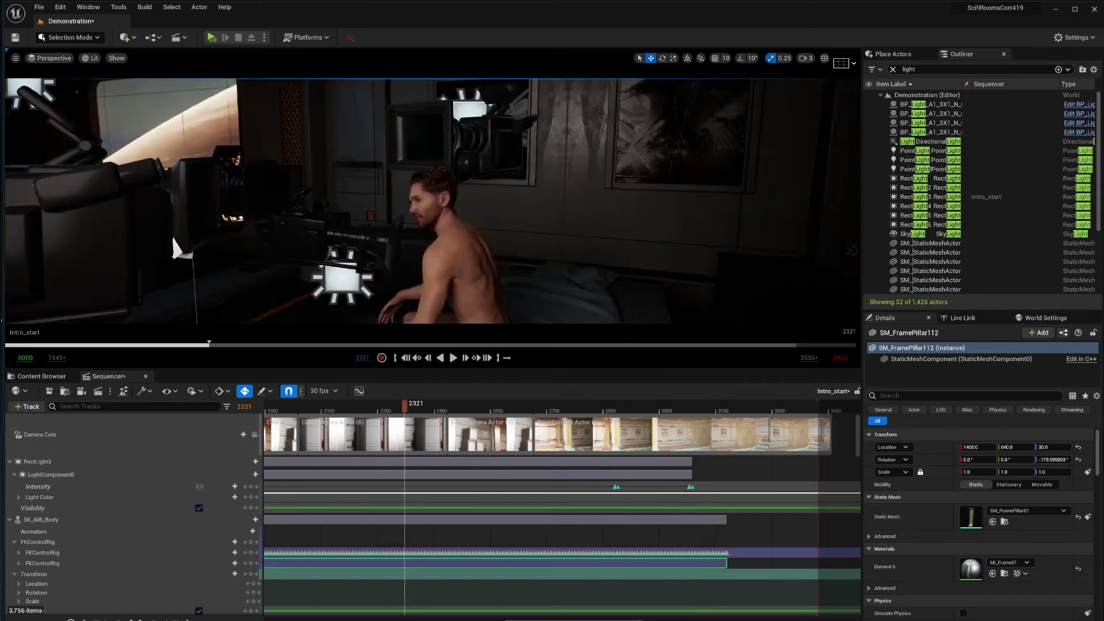
pyautogui.moveTo(447, 233); pyautogui.dragTo(523, 221, button='right')
pyautogui.click(408, 169)
pyautogui.moveTo(408, 168); pyautogui.dragTo(507, 167, button='right')
pyautogui.click(712, 162)
pyautogui.moveTo(712, 161); pyautogui.dragTo(703, 160, button='right')
pyautogui.click(144, 227)
pyautogui.moveTo(144, 228); pyautogui.dragTo(119, 229, button='right')
pyautogui.click(296, 200)
pyautogui.moveTo(297, 199); pyautogui.dragTo(305, 212, button='right')
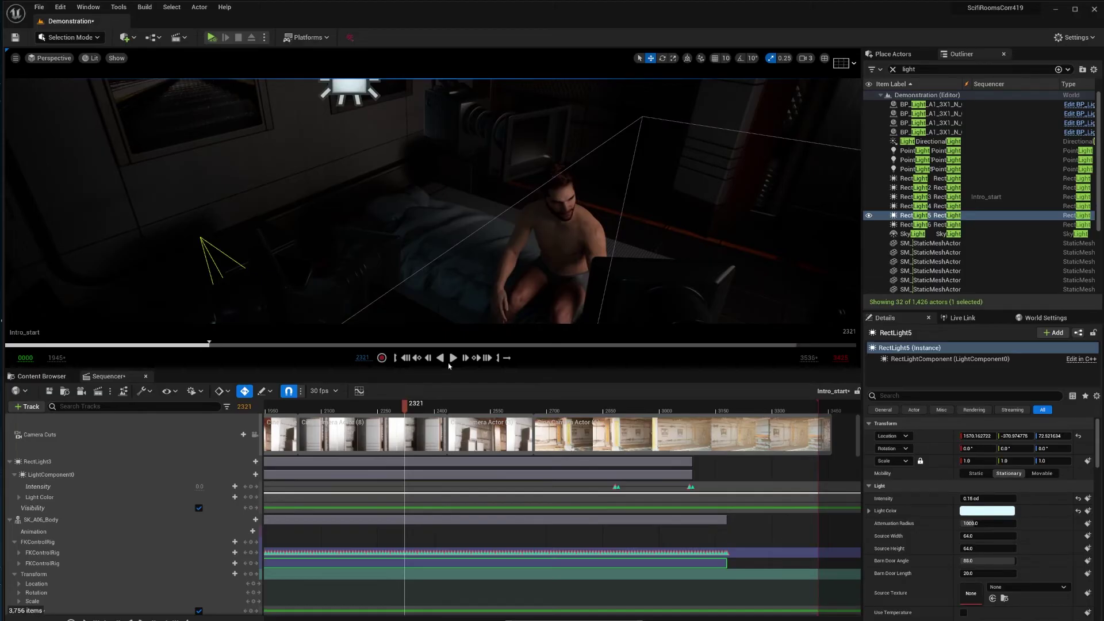
# Go to the sleeping shot at frame 92 and compare its camera view with RectLight5's placement beside the bed.
pyautogui.moveTo(555, 620); pyautogui.dragTo(377, 618)
pyautogui.click(419, 410)
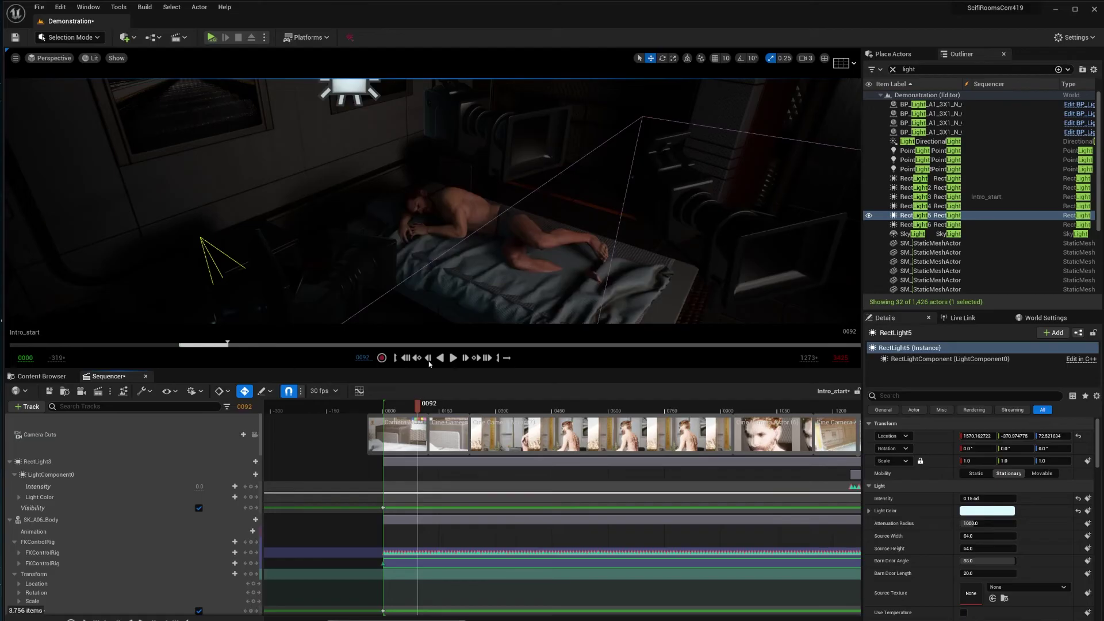
pyautogui.click(255, 434)
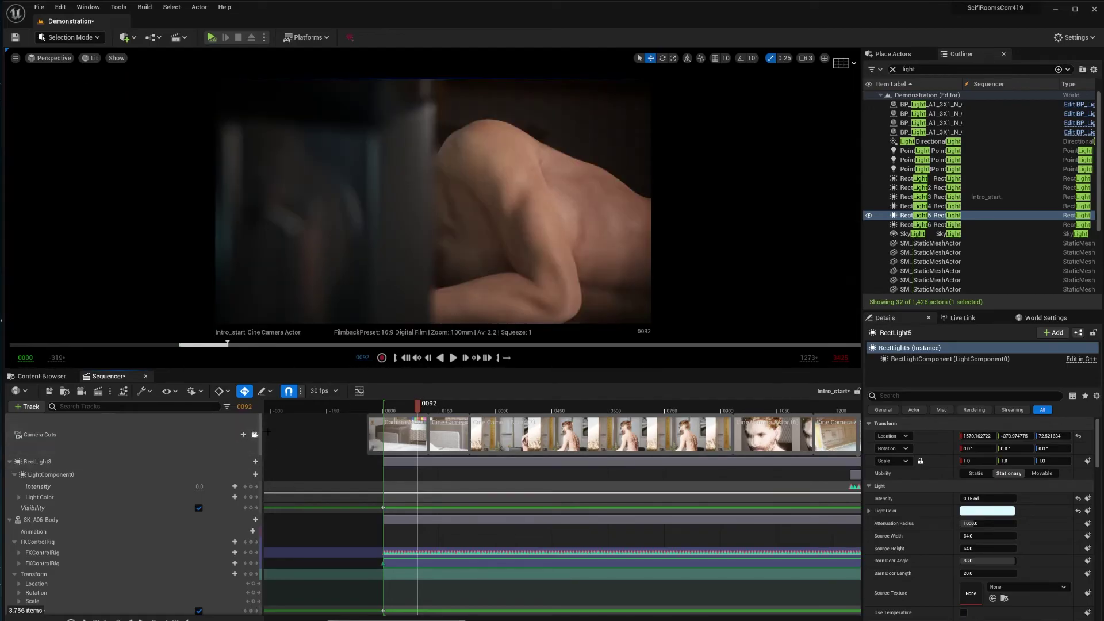
pyautogui.click(254, 435)
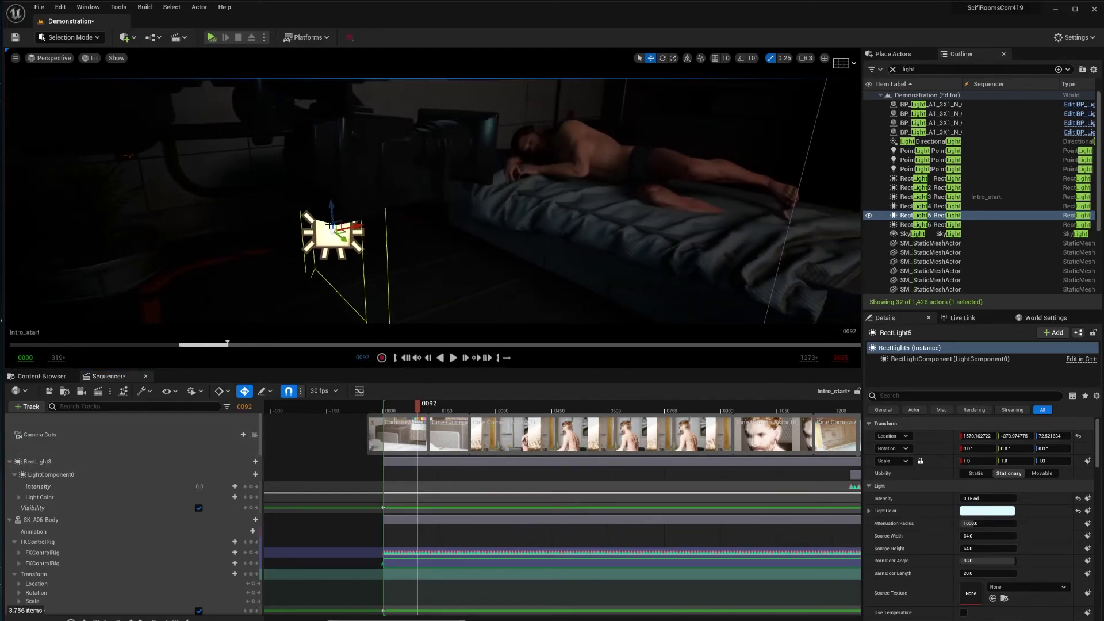
# Lock the viewport to the camera cuts, turn on game view and set the sequence to frame 90.
pyautogui.click(255, 435)
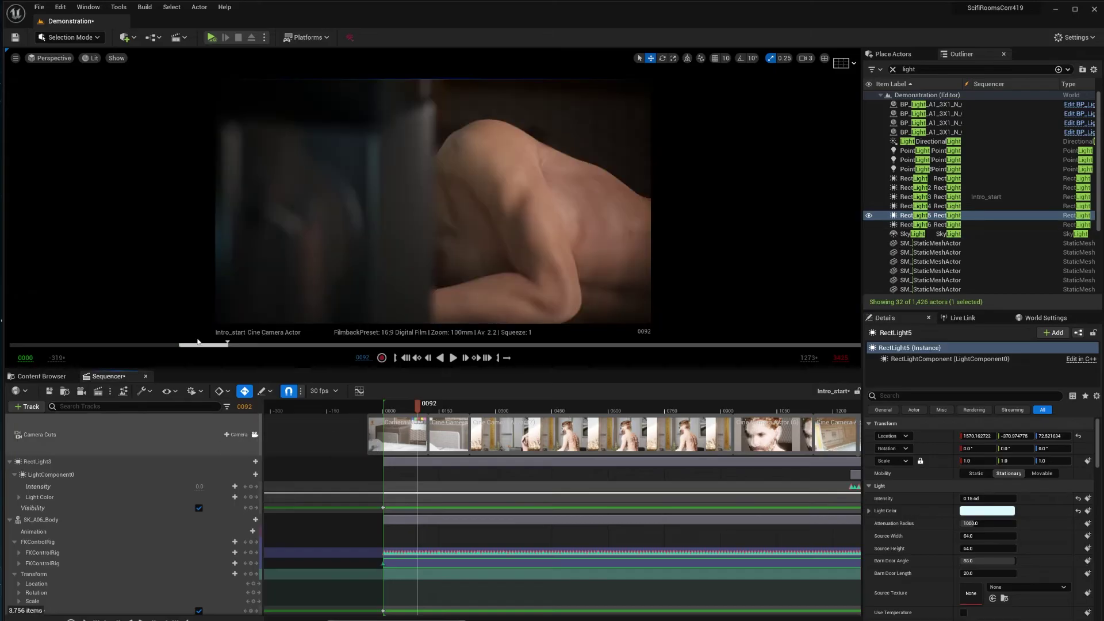
pyautogui.click(16, 58)
pyautogui.click(21, 210)
pyautogui.moveTo(69, 241)
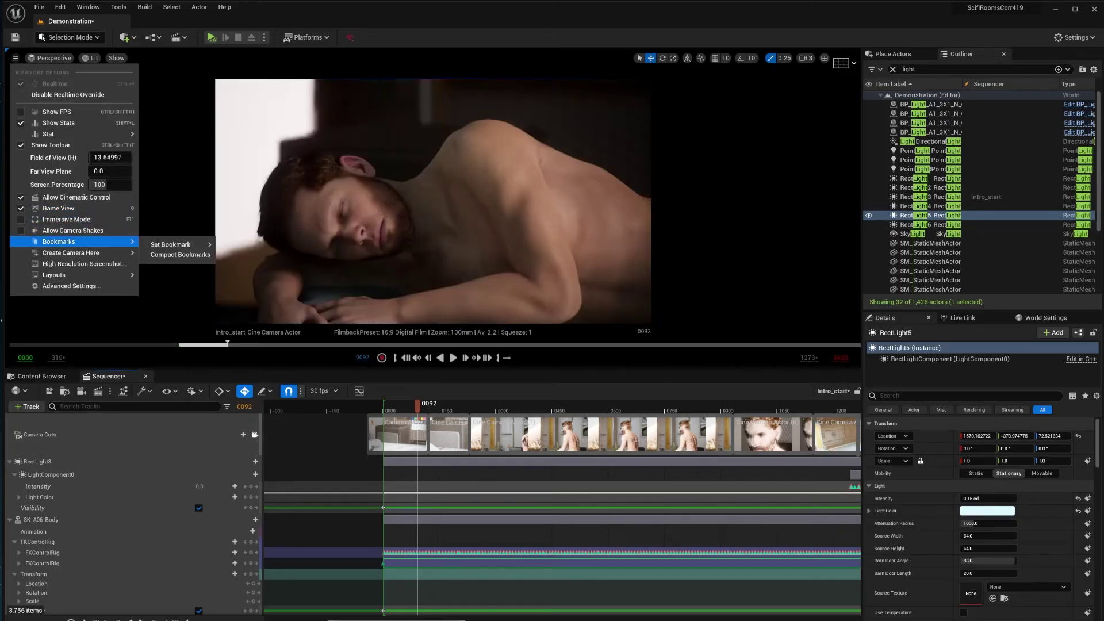
pyautogui.moveTo(418, 412)
pyautogui.mouseDown()
pyautogui.moveTo(407, 413)
pyautogui.moveTo(417, 412)
pyautogui.mouseUp()
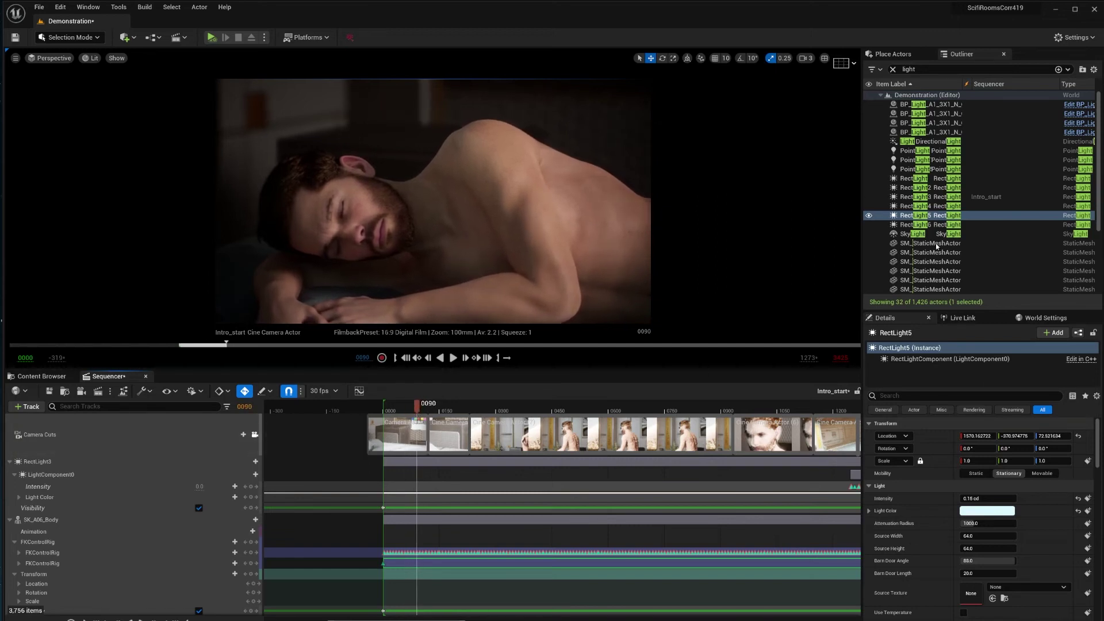
# Toggle RectLight5's visibility repeatedly to compare the sleeping man's face with and without this light.
pyautogui.click(869, 216)
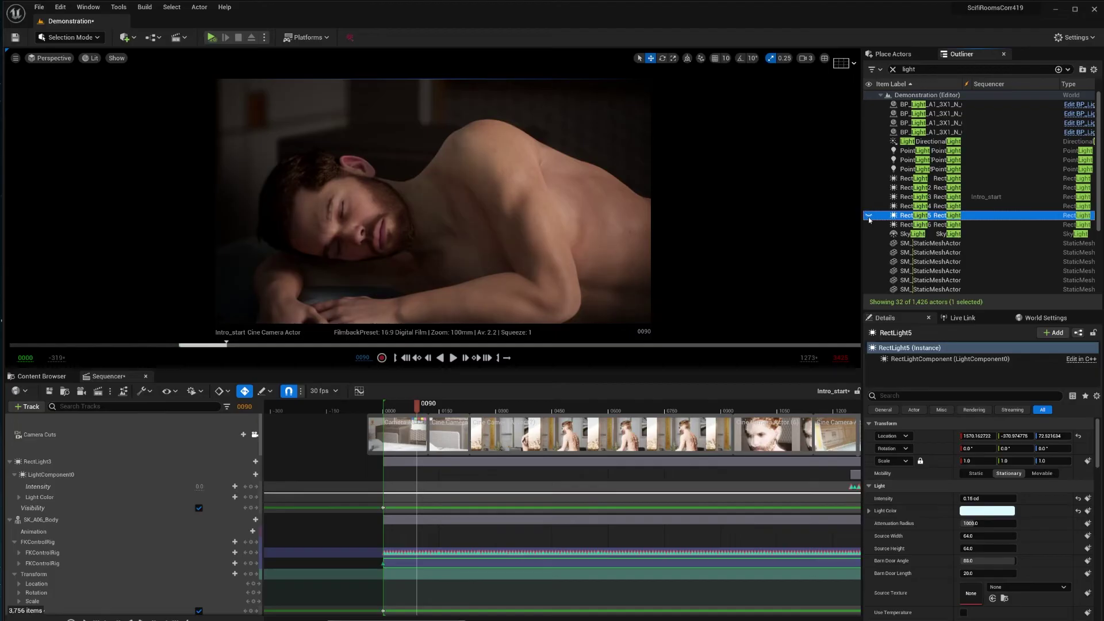
pyautogui.click(869, 216)
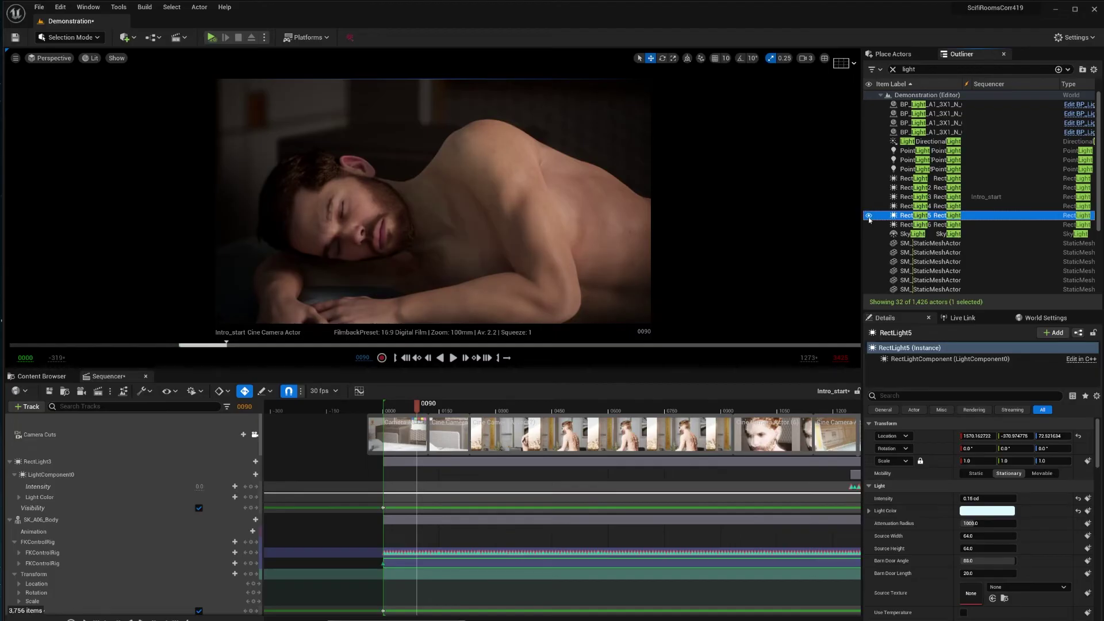
pyautogui.click(869, 217)
pyautogui.click(869, 216)
pyautogui.click(869, 216)
pyautogui.click(869, 216)
pyautogui.click(869, 217)
pyautogui.click(869, 216)
pyautogui.click(869, 216)
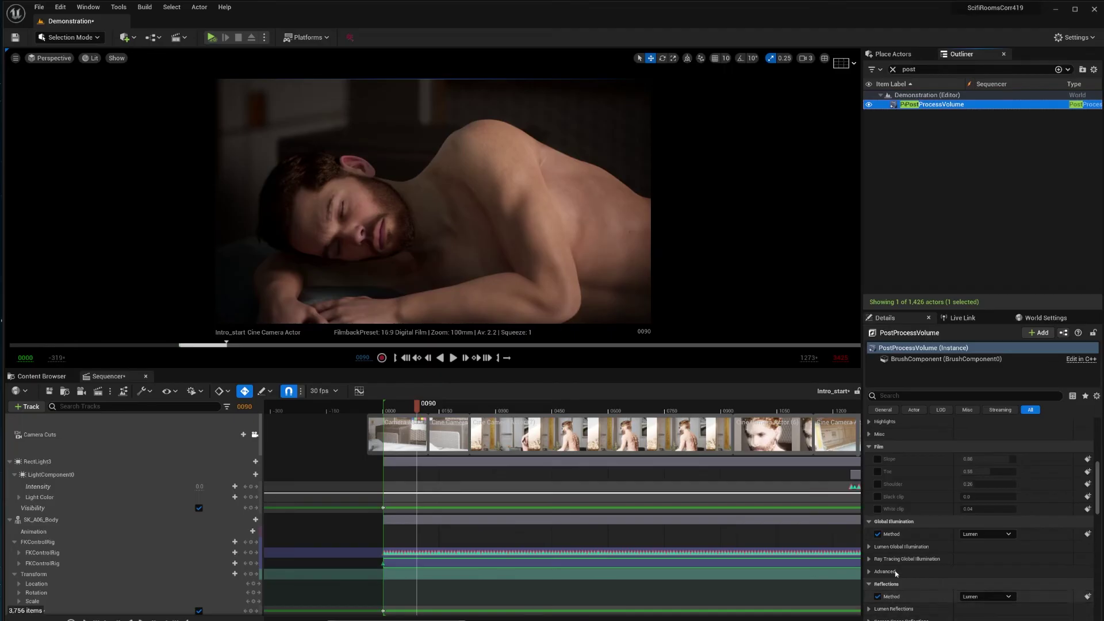
# Toggle the PostProcessVolume's Global Illumination Method override to compare the shot with and without Lumen, leaving it enabled.
pyautogui.click(878, 535)
pyautogui.click(879, 534)
pyautogui.click(878, 534)
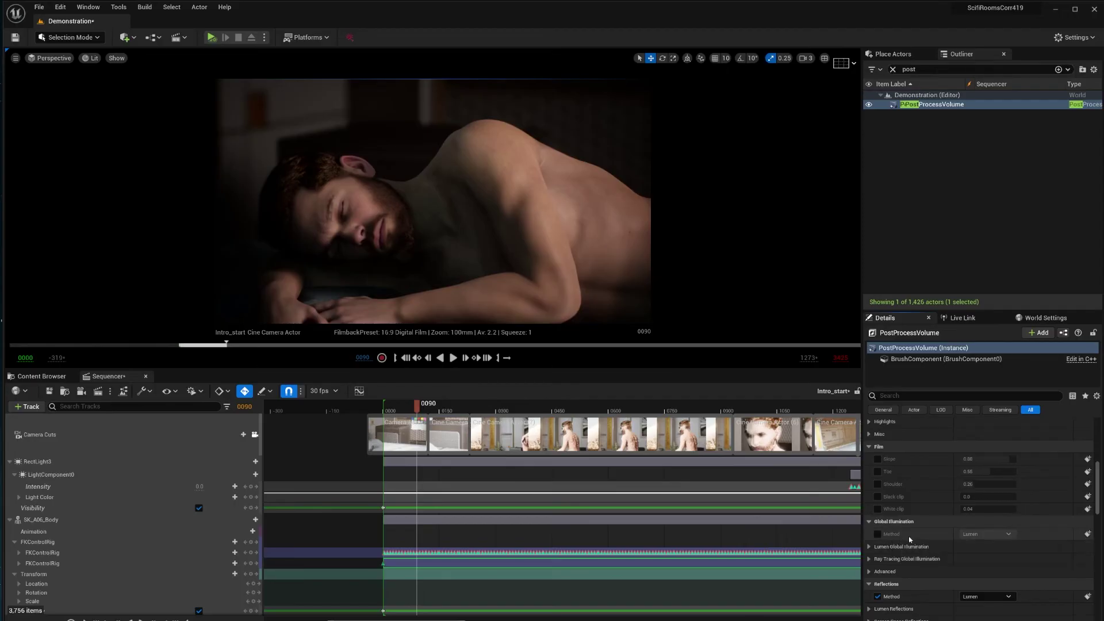
pyautogui.click(878, 535)
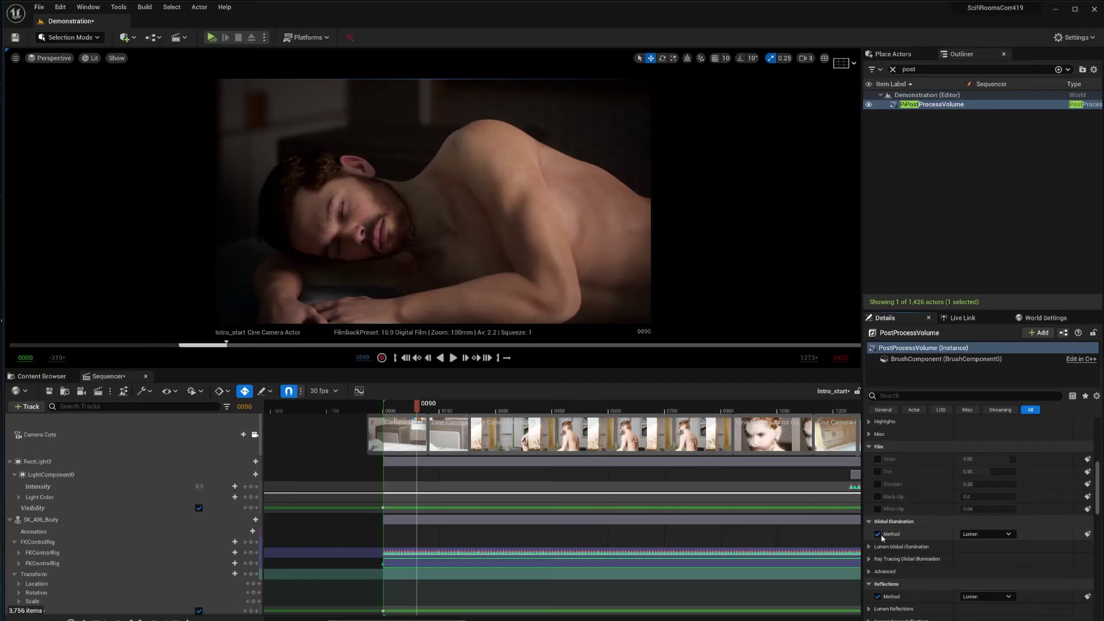
pyautogui.click(877, 534)
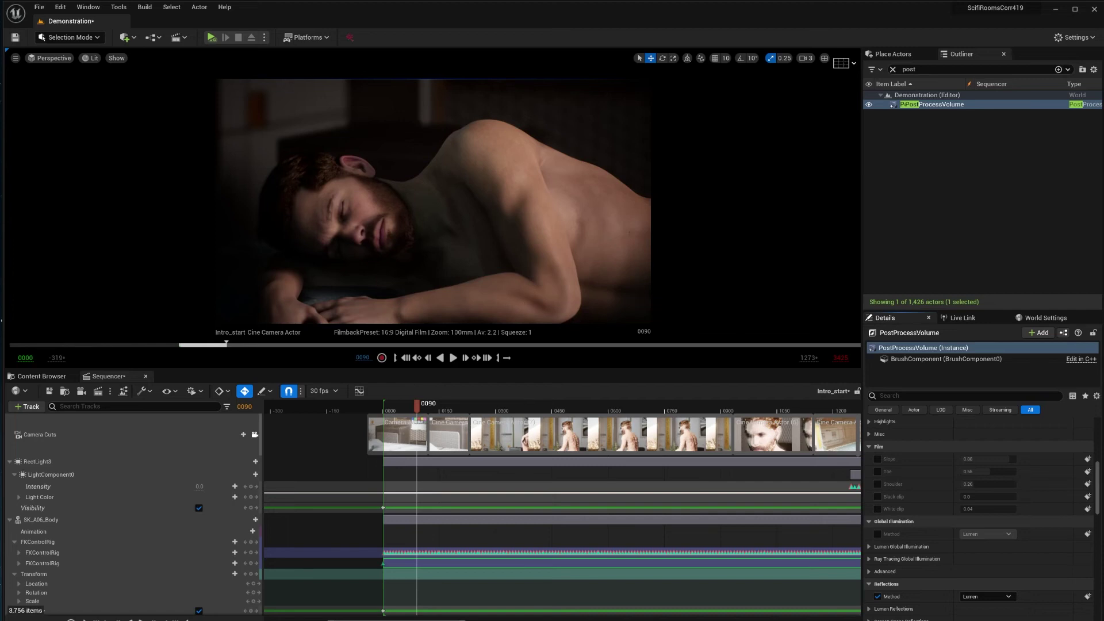
pyautogui.click(878, 535)
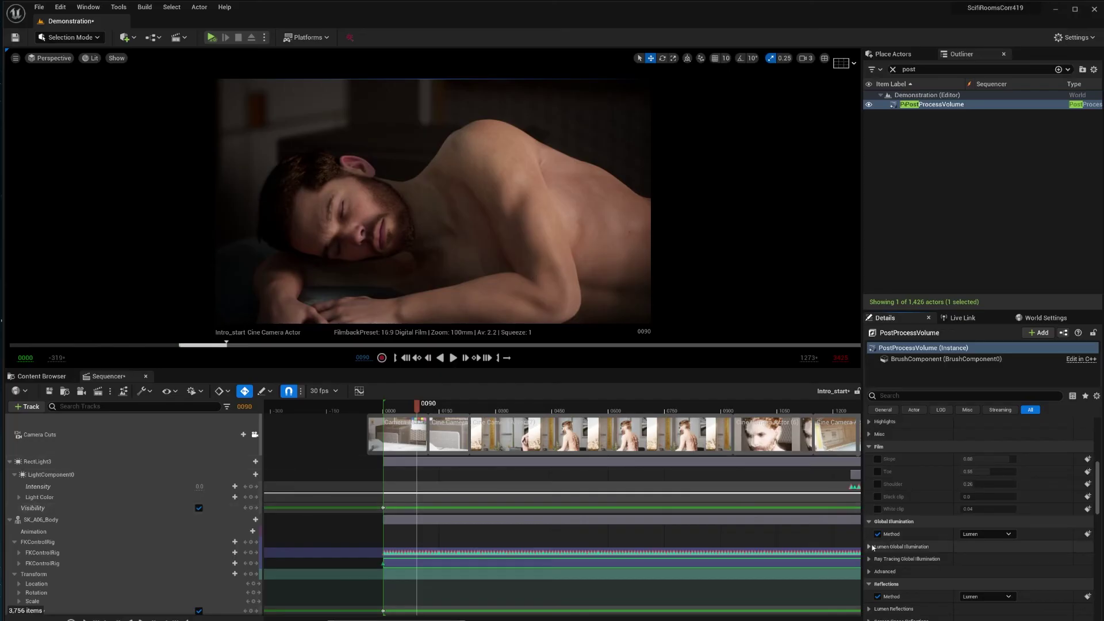
# Review the Lumen Global Illumination quality and advanced settings of the PostProcessVolume, then collapse them.
pyautogui.click(901, 546)
pyautogui.scroll(-3, 907, 569)
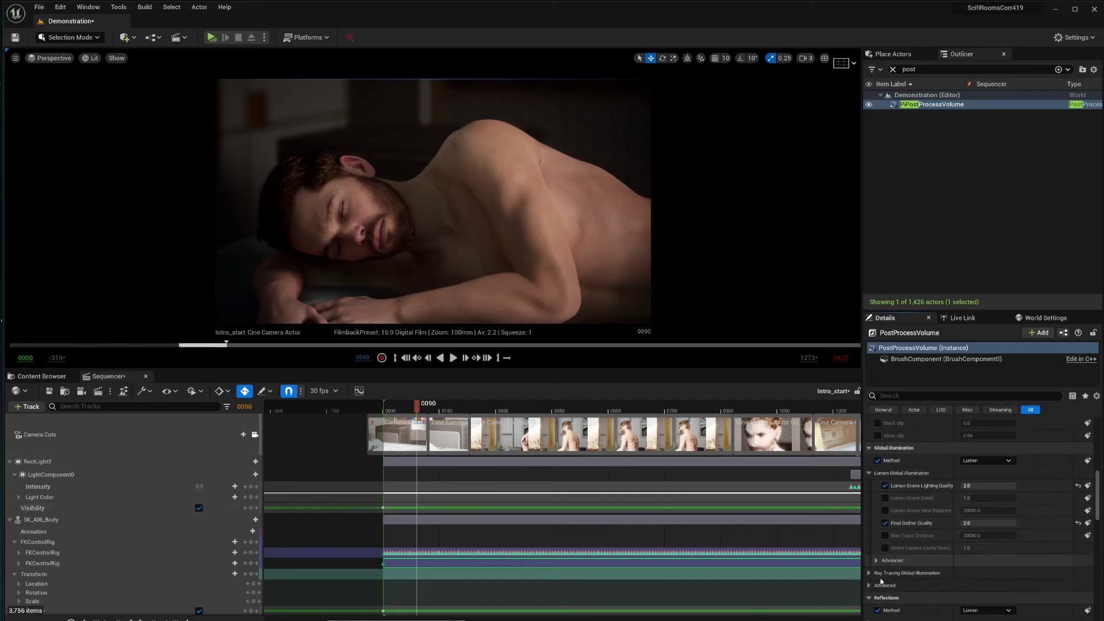
pyautogui.click(869, 573)
pyautogui.click(914, 560)
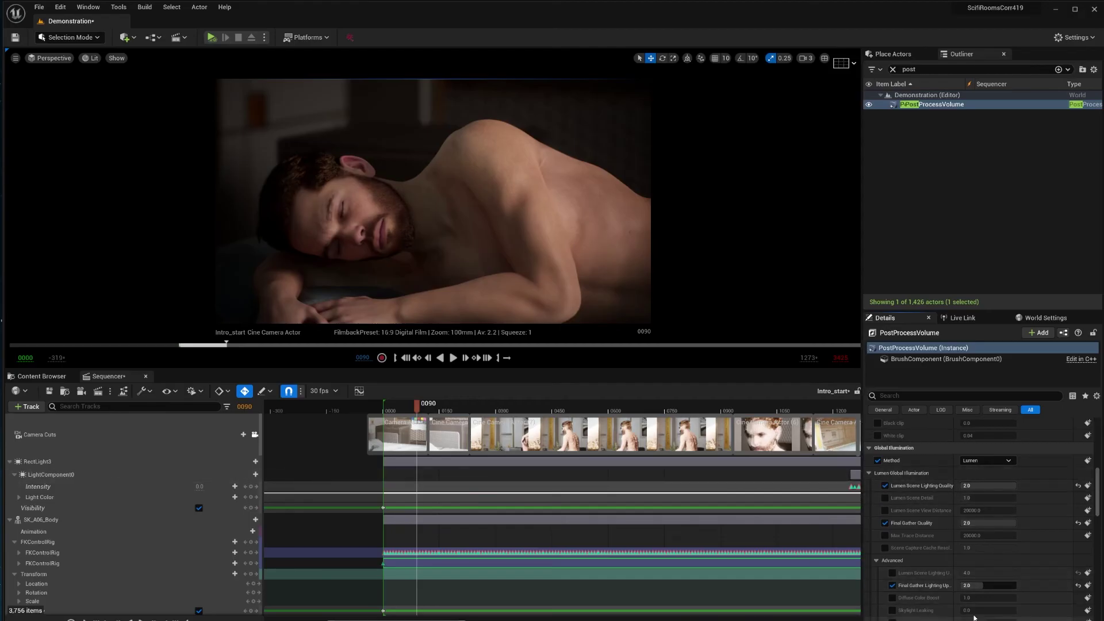
pyautogui.click(869, 473)
pyautogui.scroll(3, 877, 500)
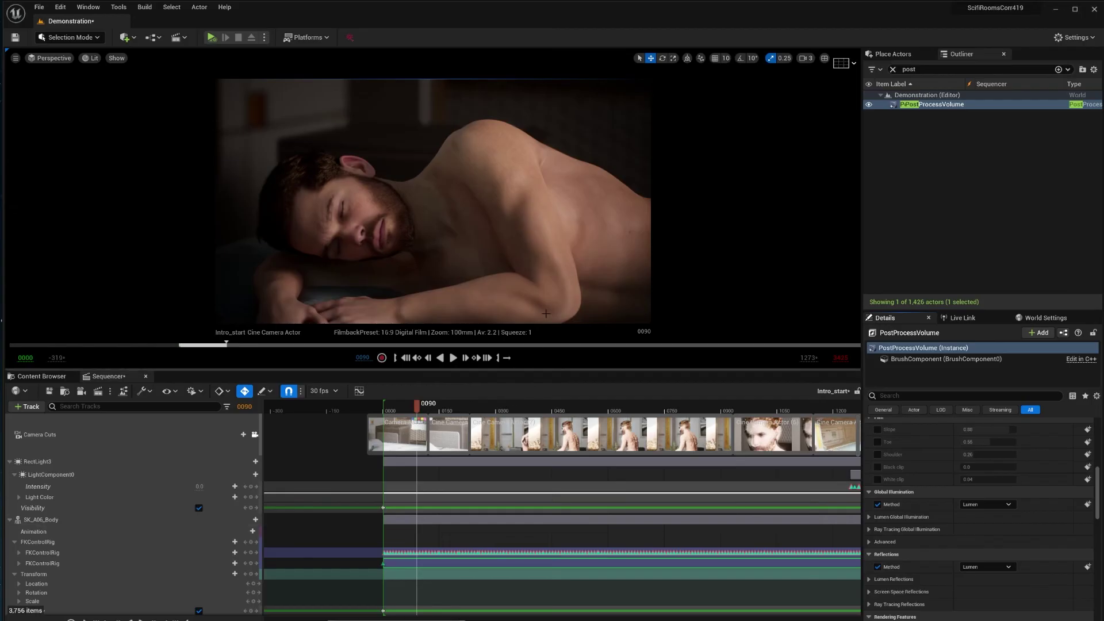
# Compare the sleeping shot again by switching the Lumen Global Illumination Method override off and on.
pyautogui.click(878, 507)
pyautogui.click(878, 507)
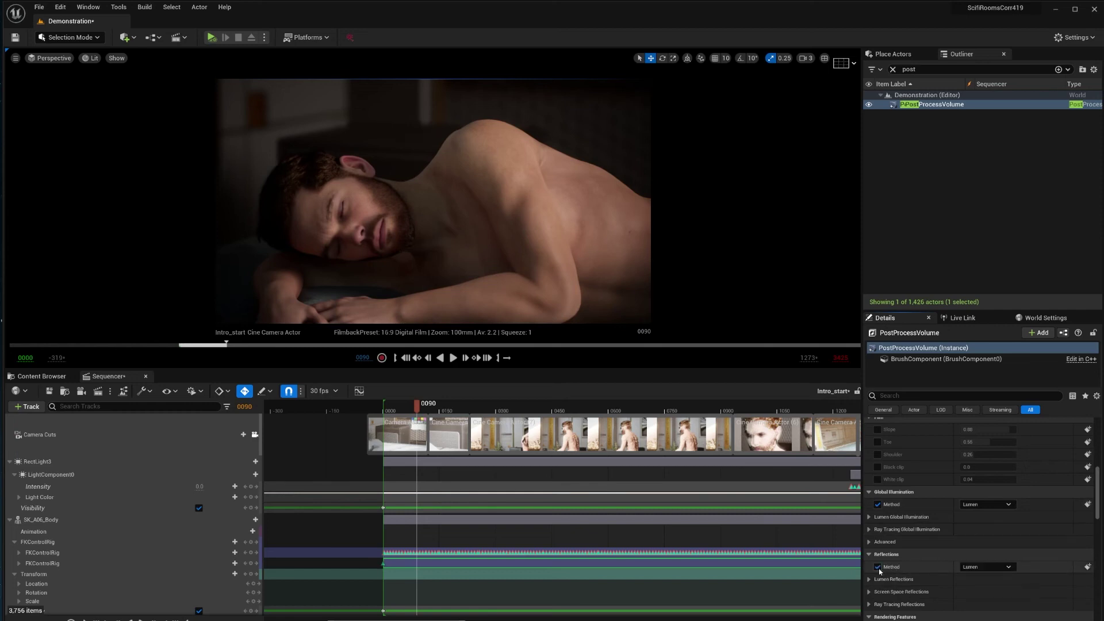
pyautogui.click(878, 505)
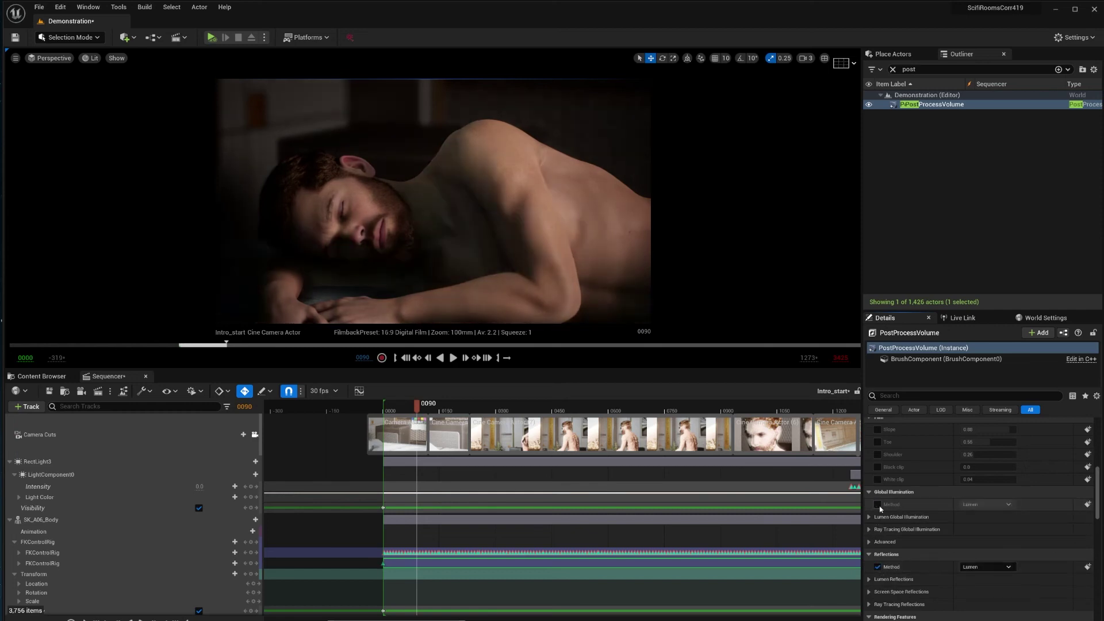
pyautogui.click(879, 505)
pyautogui.click(879, 505)
pyautogui.click(878, 505)
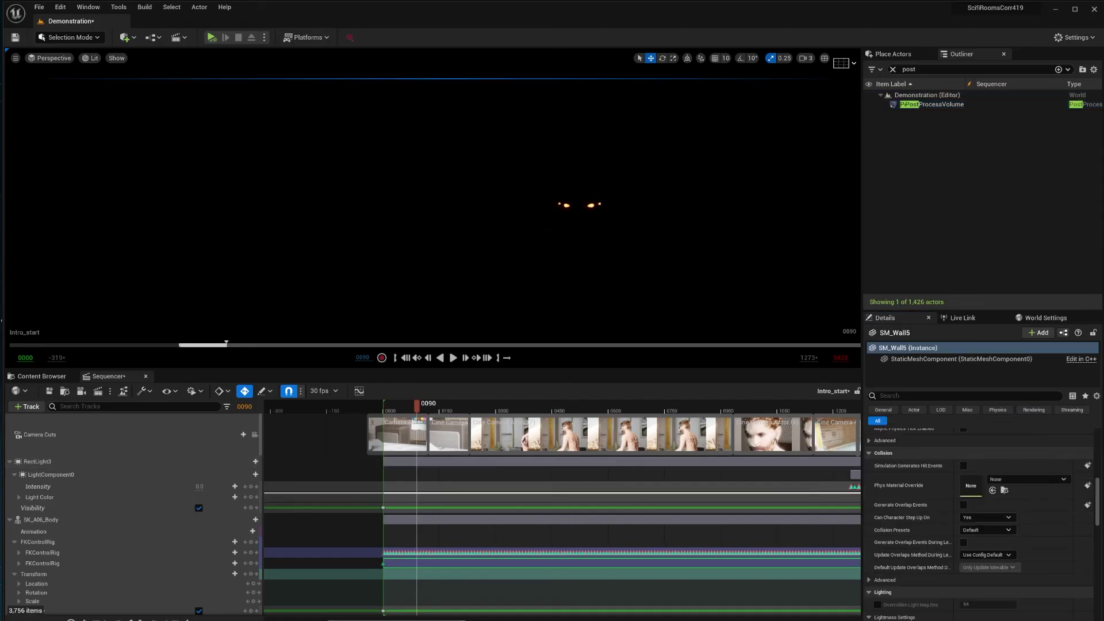
# Select the SK_A06_Body character in the dark area and open its M_A06_Body material.
pyautogui.click(581, 241)
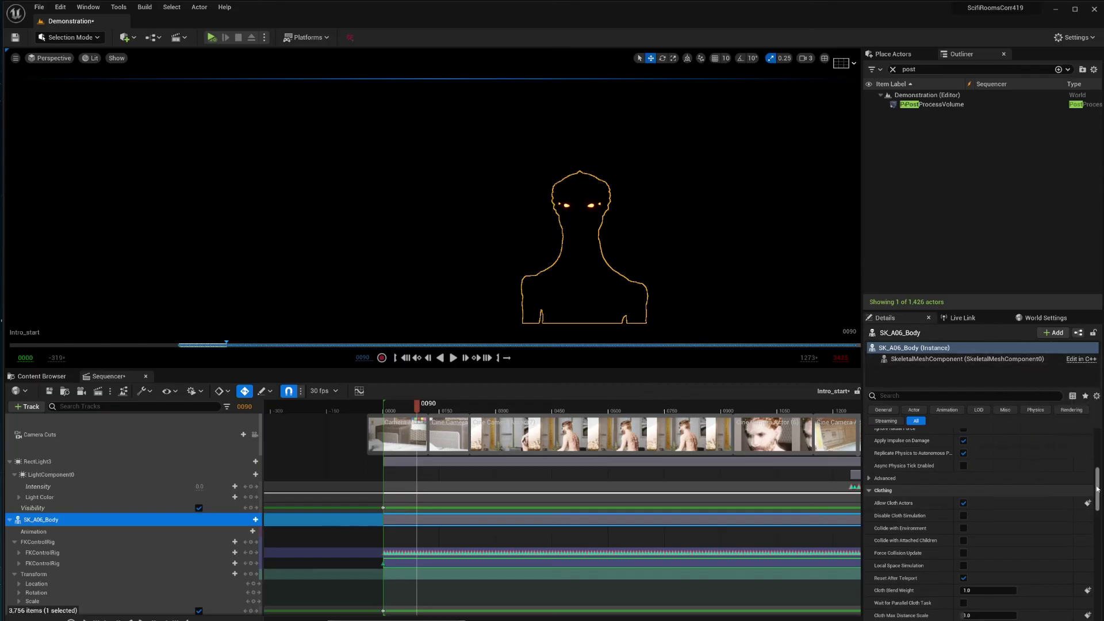
pyautogui.moveTo(1097, 489); pyautogui.dragTo(1097, 449)
pyautogui.scroll(-3, 1012, 495)
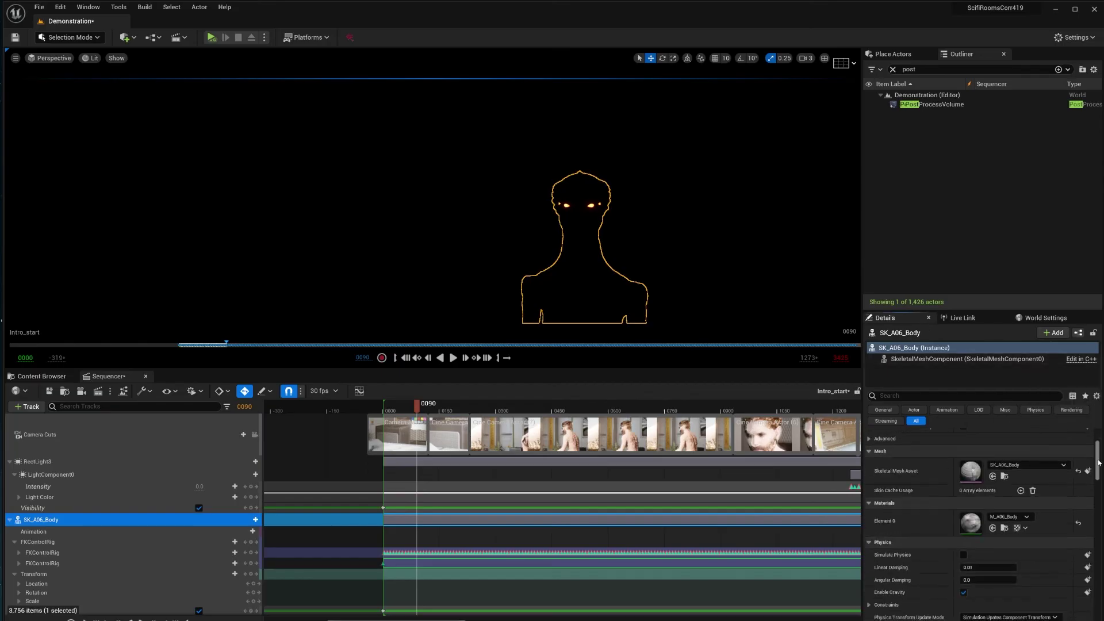
pyautogui.doubleClick(979, 519)
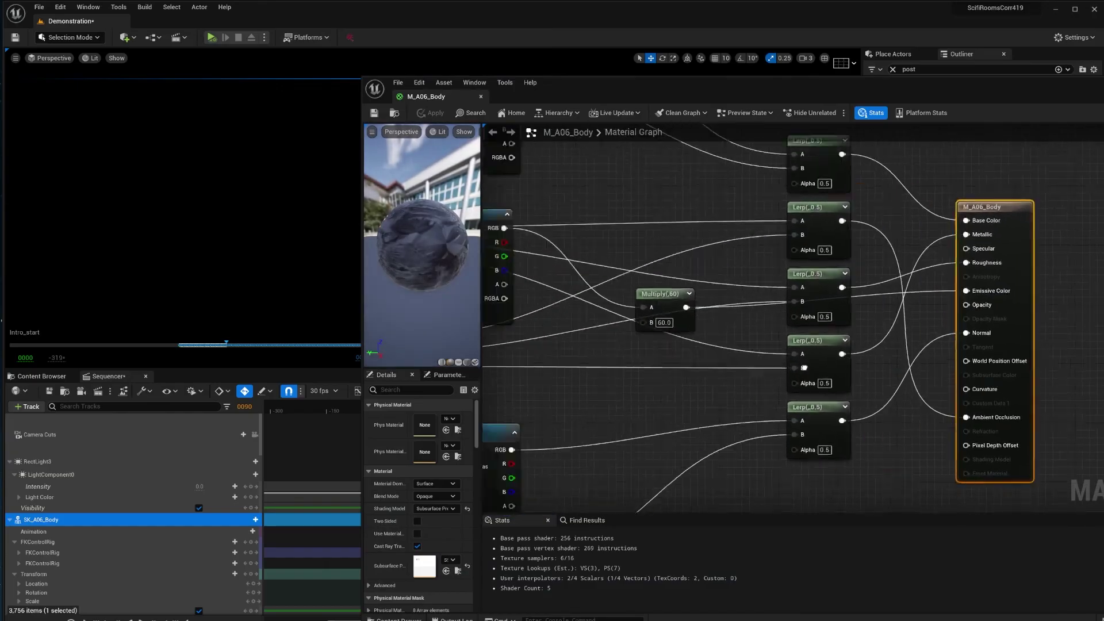
# Inspect the Texture Sample node and the Multiply node with B at 60 that drive the body material's emissive glow.
pyautogui.scroll(5, 674, 291)
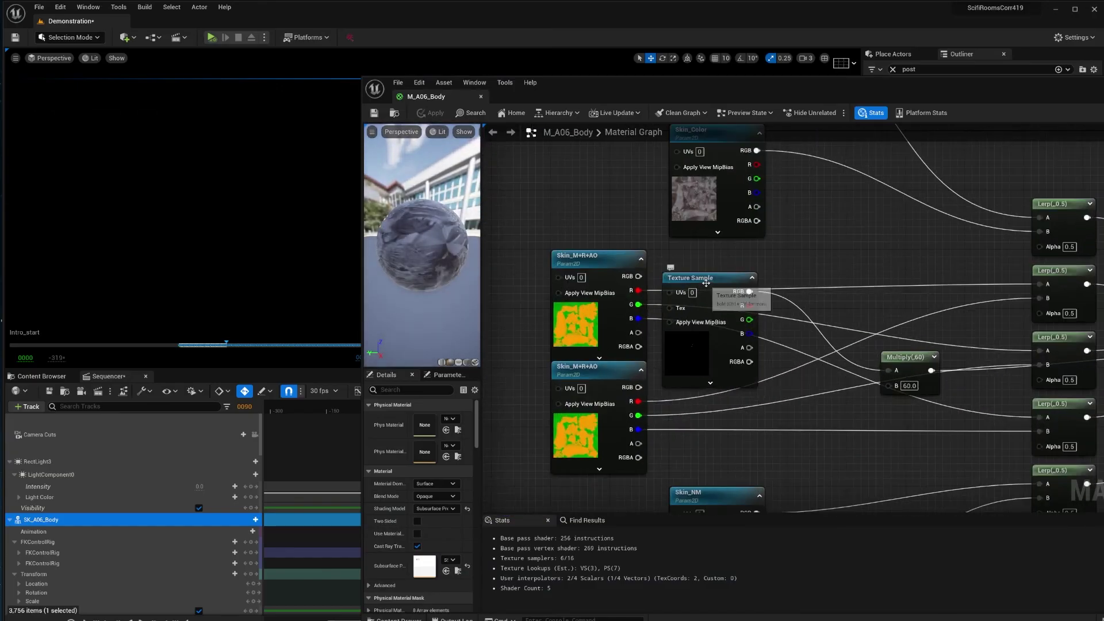
pyautogui.click(754, 360)
pyautogui.moveTo(825, 394); pyautogui.dragTo(779, 350, button='right')
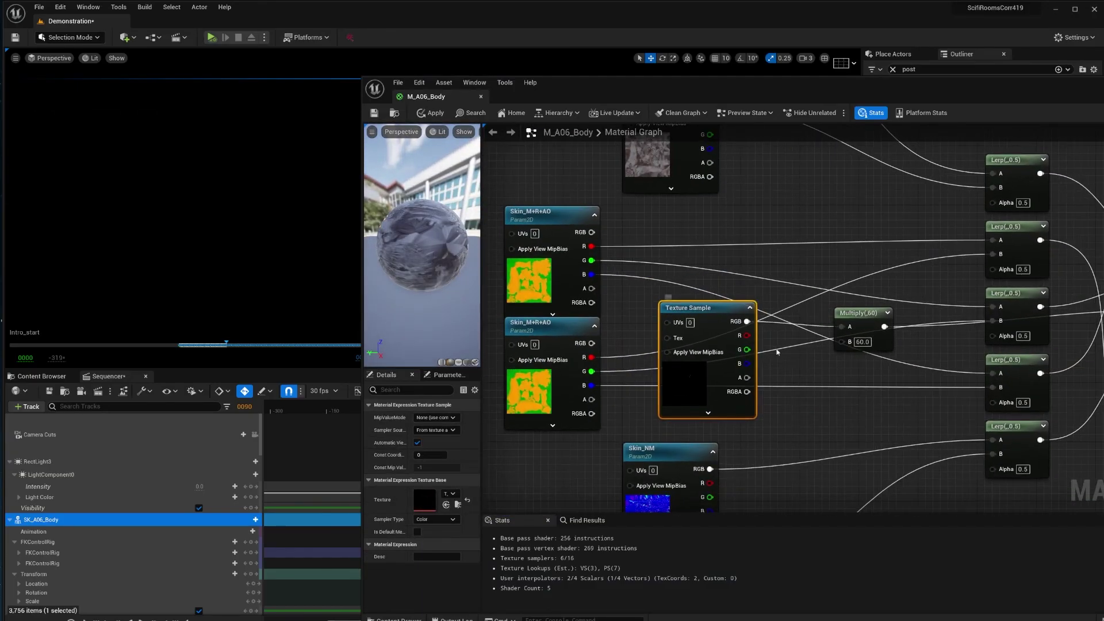
pyautogui.click(861, 326)
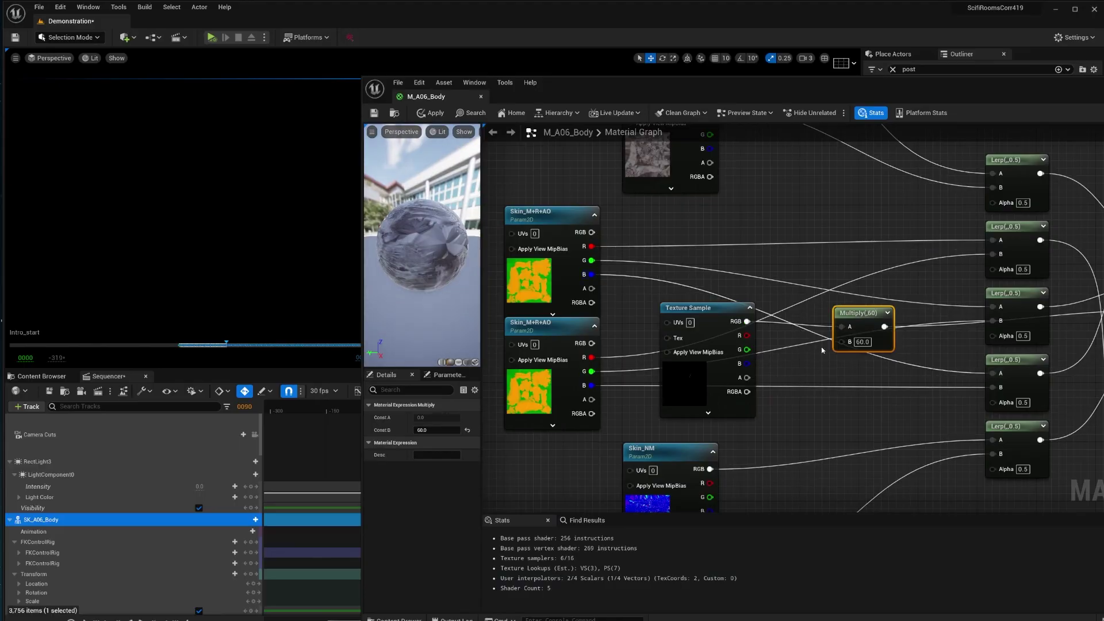
# Move the M_A06_Body material editor aside to check the glowing eyes against the graph.
pyautogui.moveTo(997, 111); pyautogui.dragTo(862, 390)
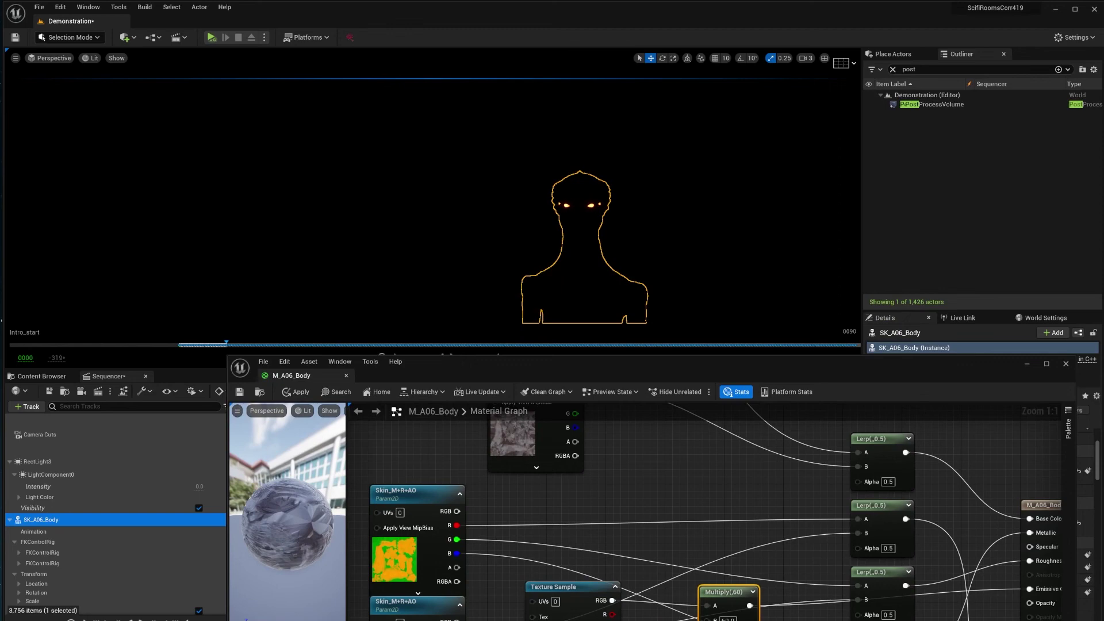
pyautogui.moveTo(757, 362); pyautogui.dragTo(848, 141)
pyautogui.click(1085, 116)
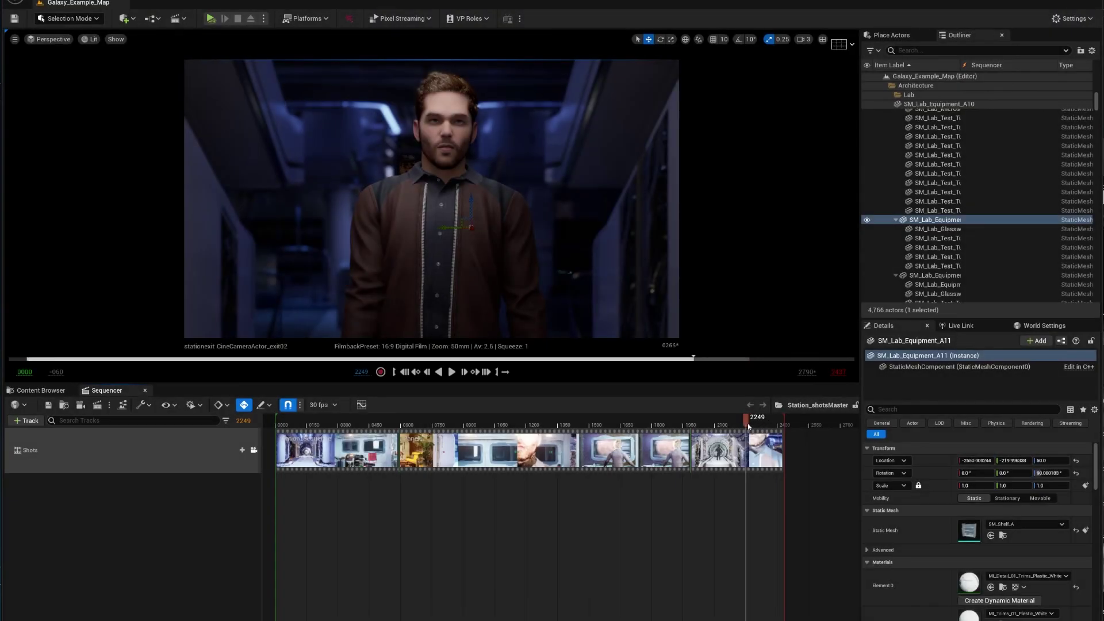
# Scrub Station_shotsMaster in the Galaxy_Example_Map project back to frame 1958, then forward to the exit shot at frame 2228.
pyautogui.moveTo(746, 426); pyautogui.dragTo(685, 460)
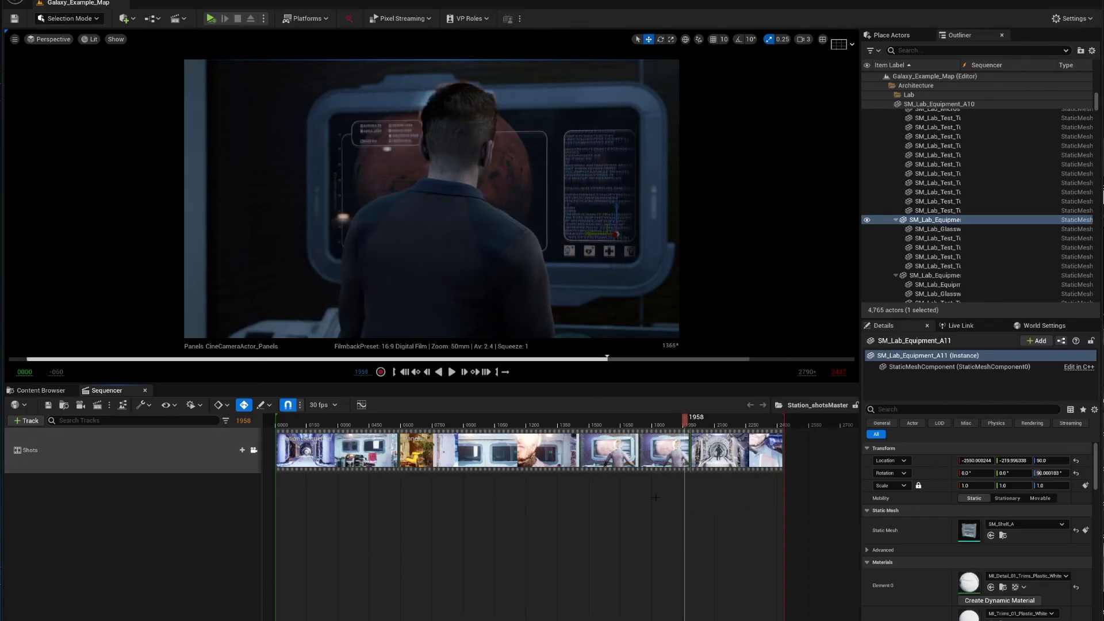
pyautogui.moveTo(686, 424); pyautogui.dragTo(745, 430)
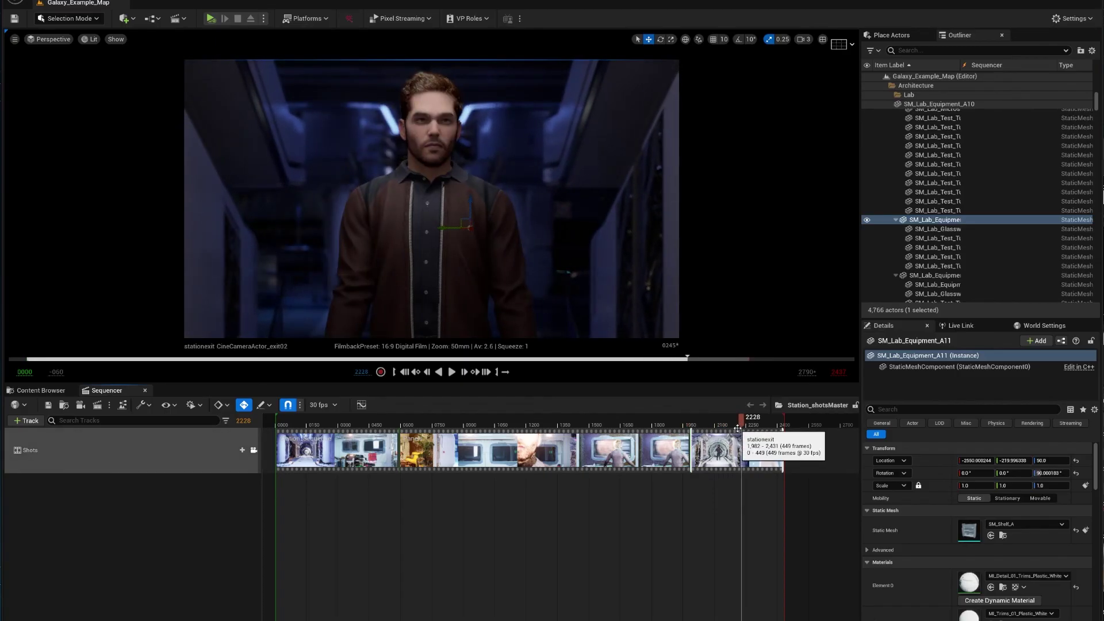